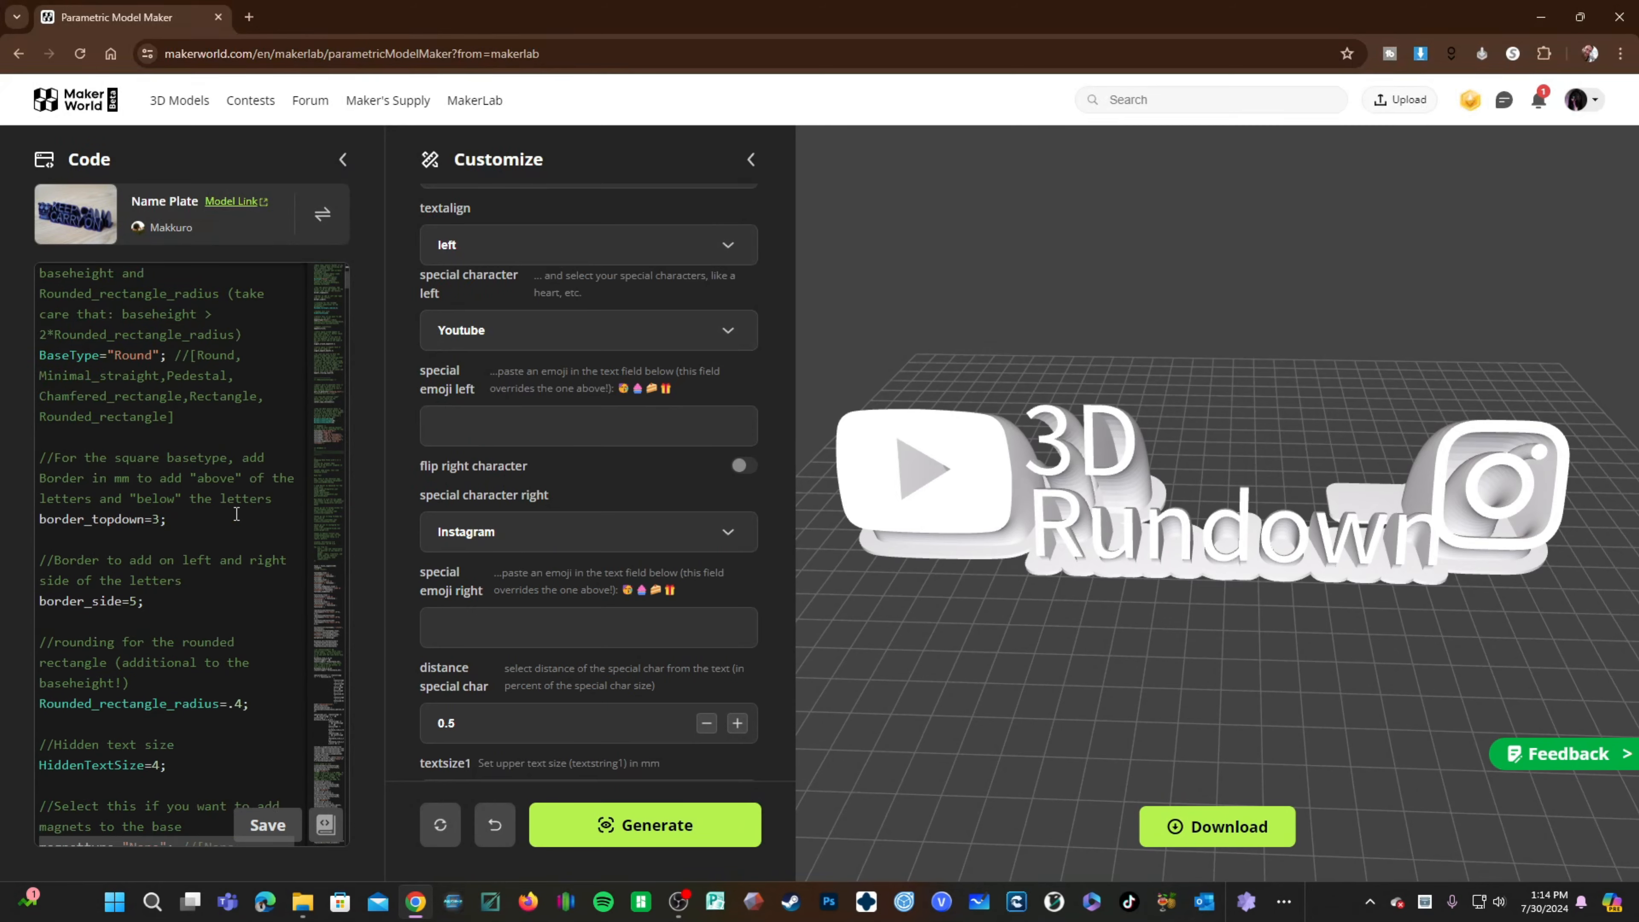
Step: Skim the name plate's script and collapse the code editor to enlarge the model preview
scroll(209, 578, down, 10)
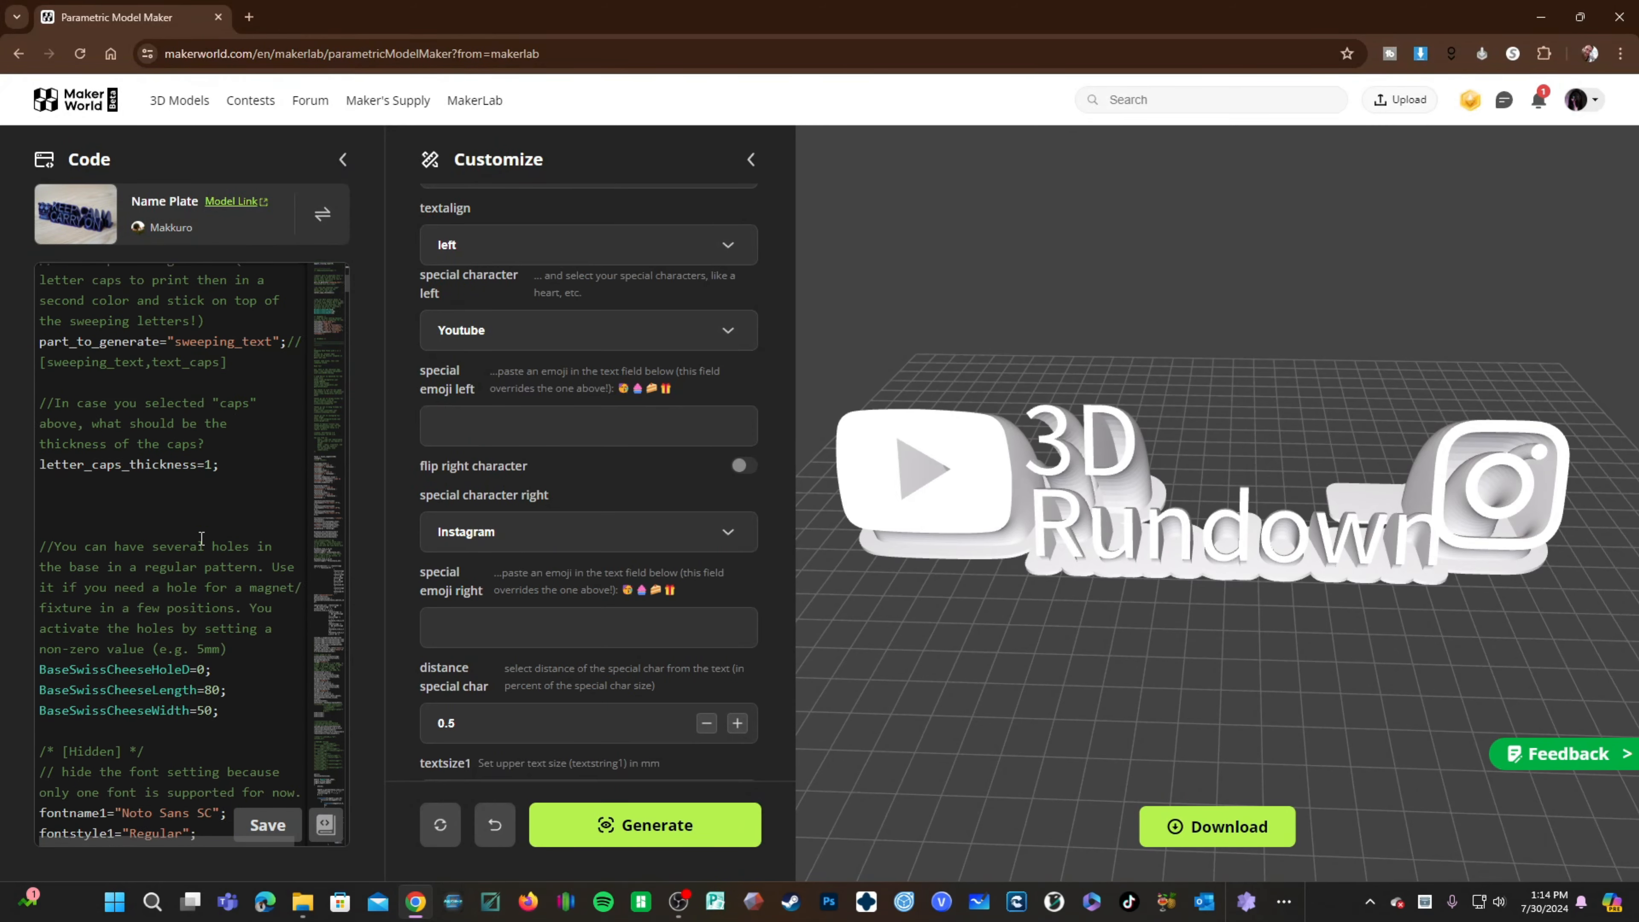
click(341, 160)
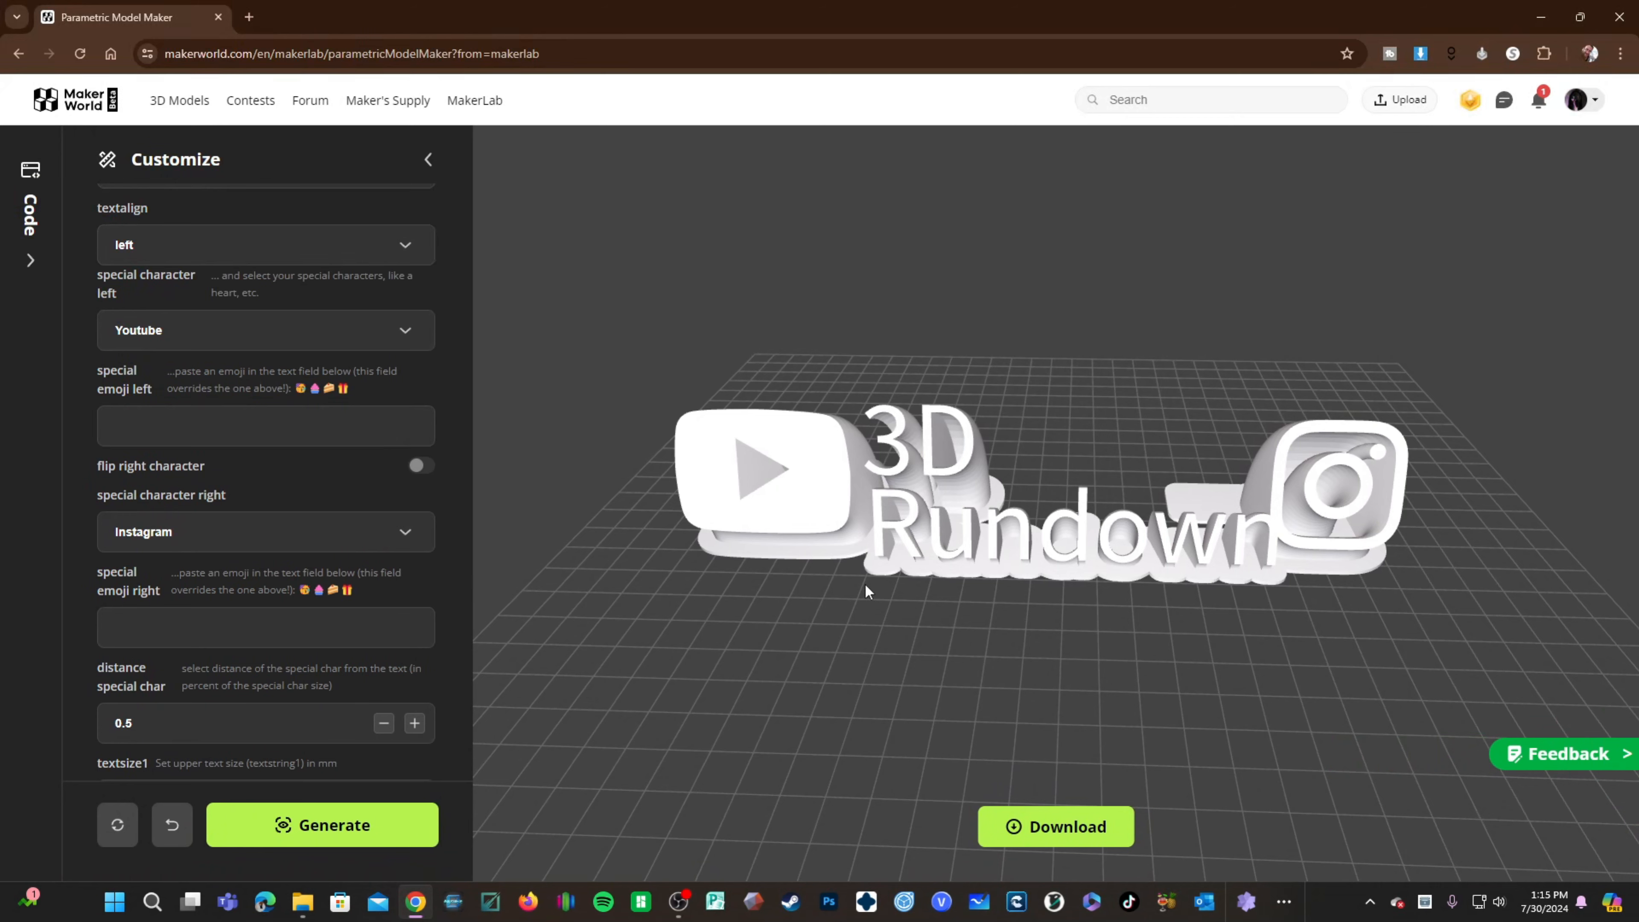
drag(870, 593, 1182, 639)
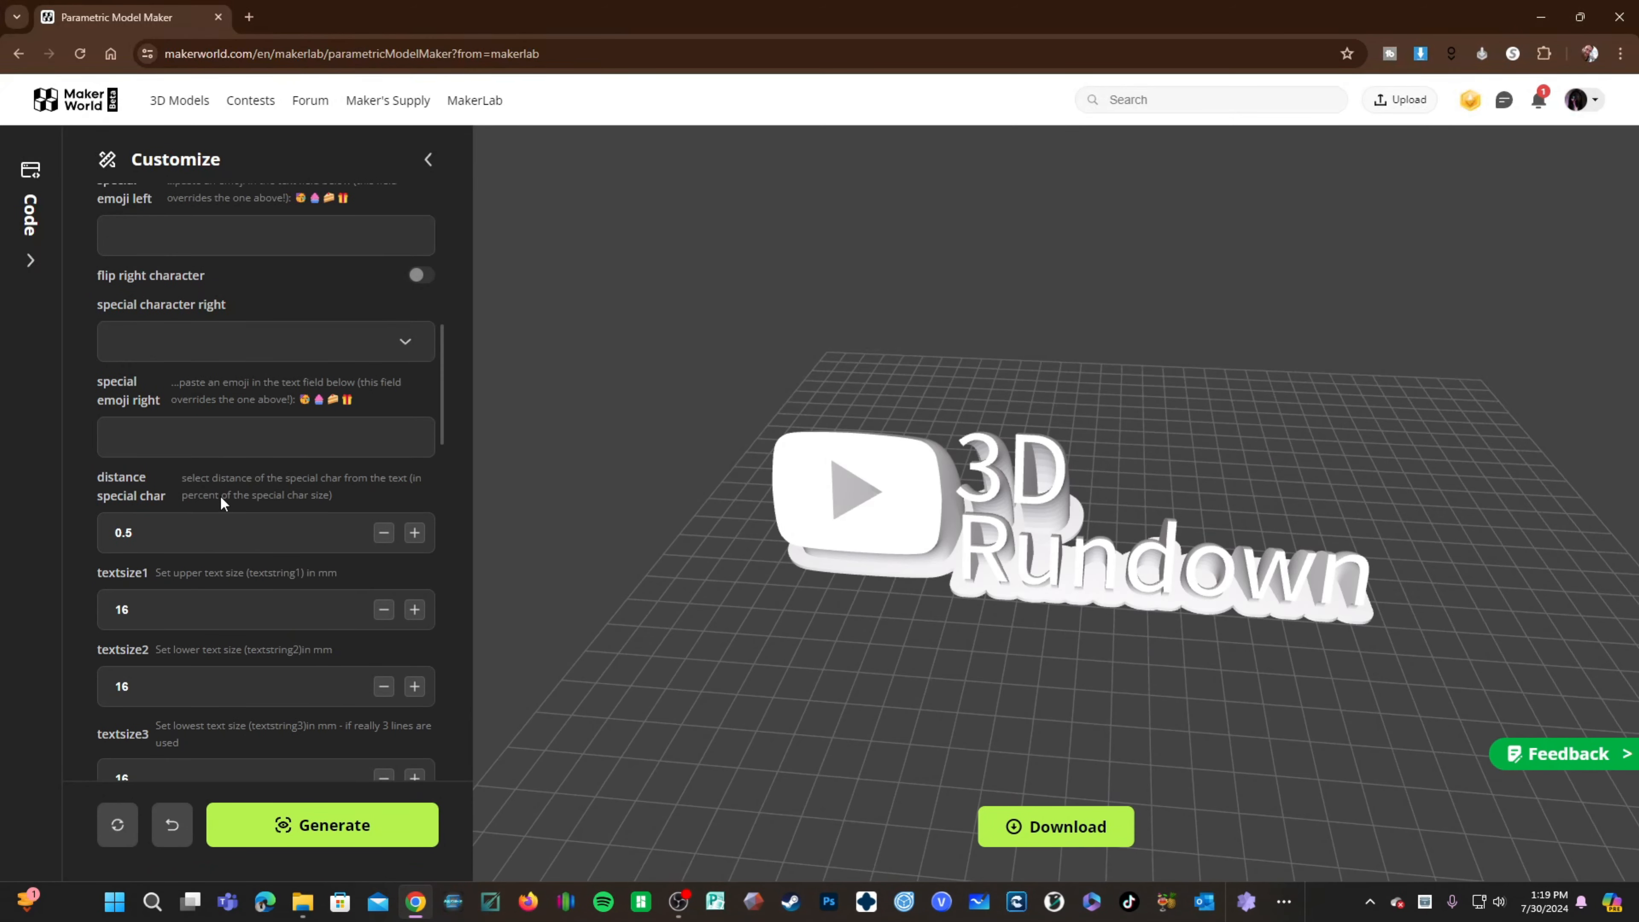
Step: Examine the name plate from the front, underside, side and back alongside its sweep and base parameters
scroll(220, 495, down, 2)
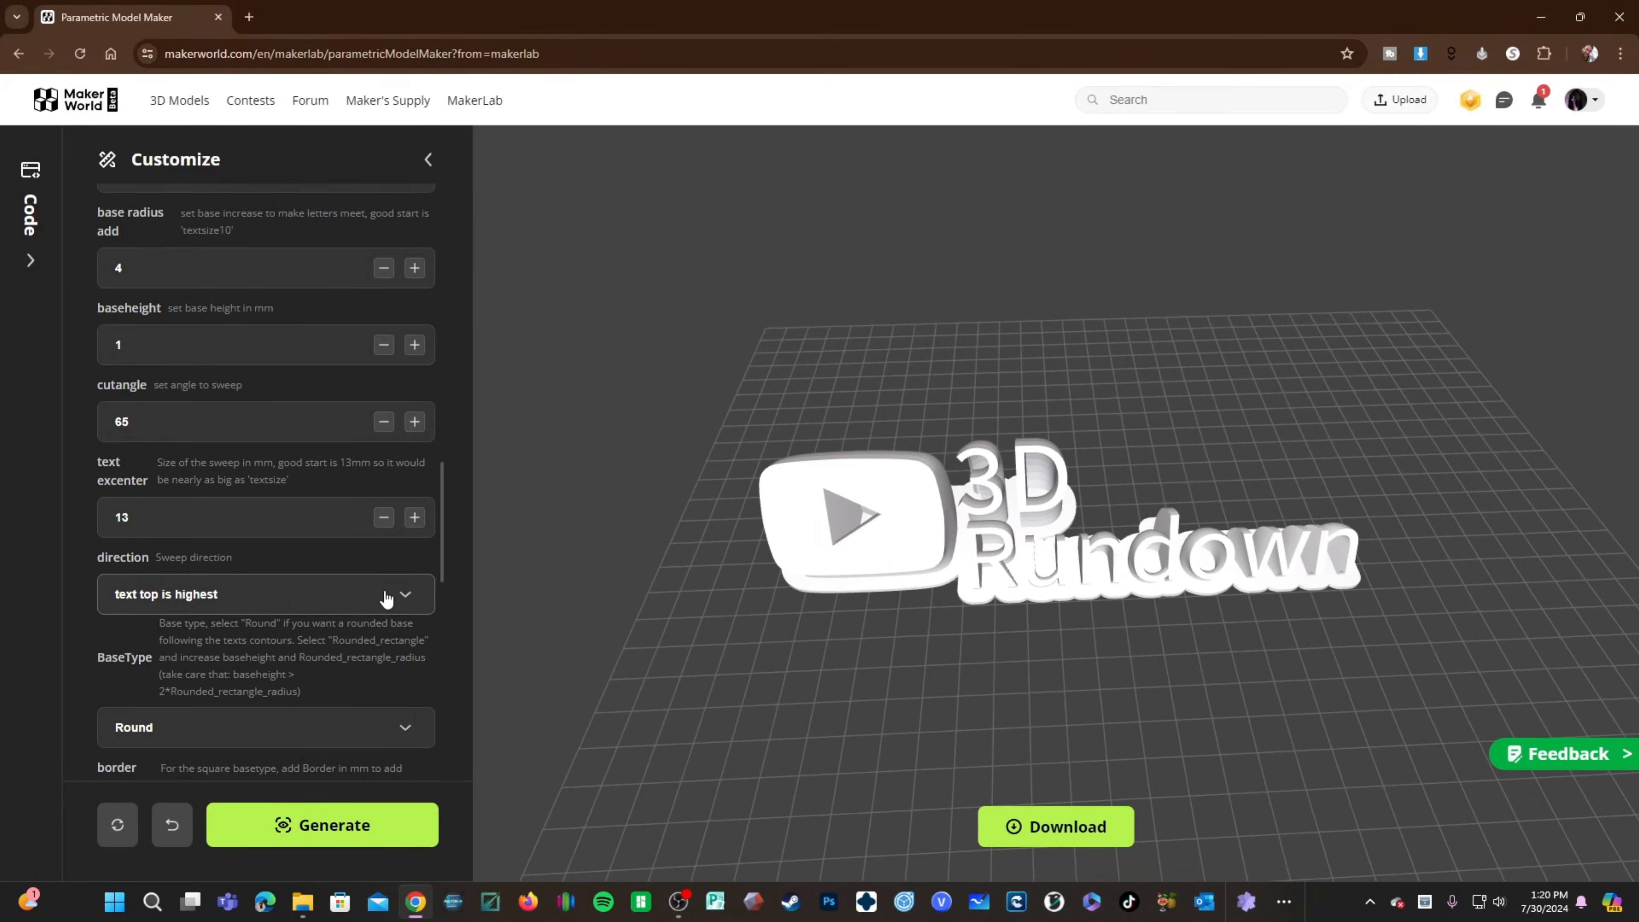
drag(1083, 667, 1111, 635)
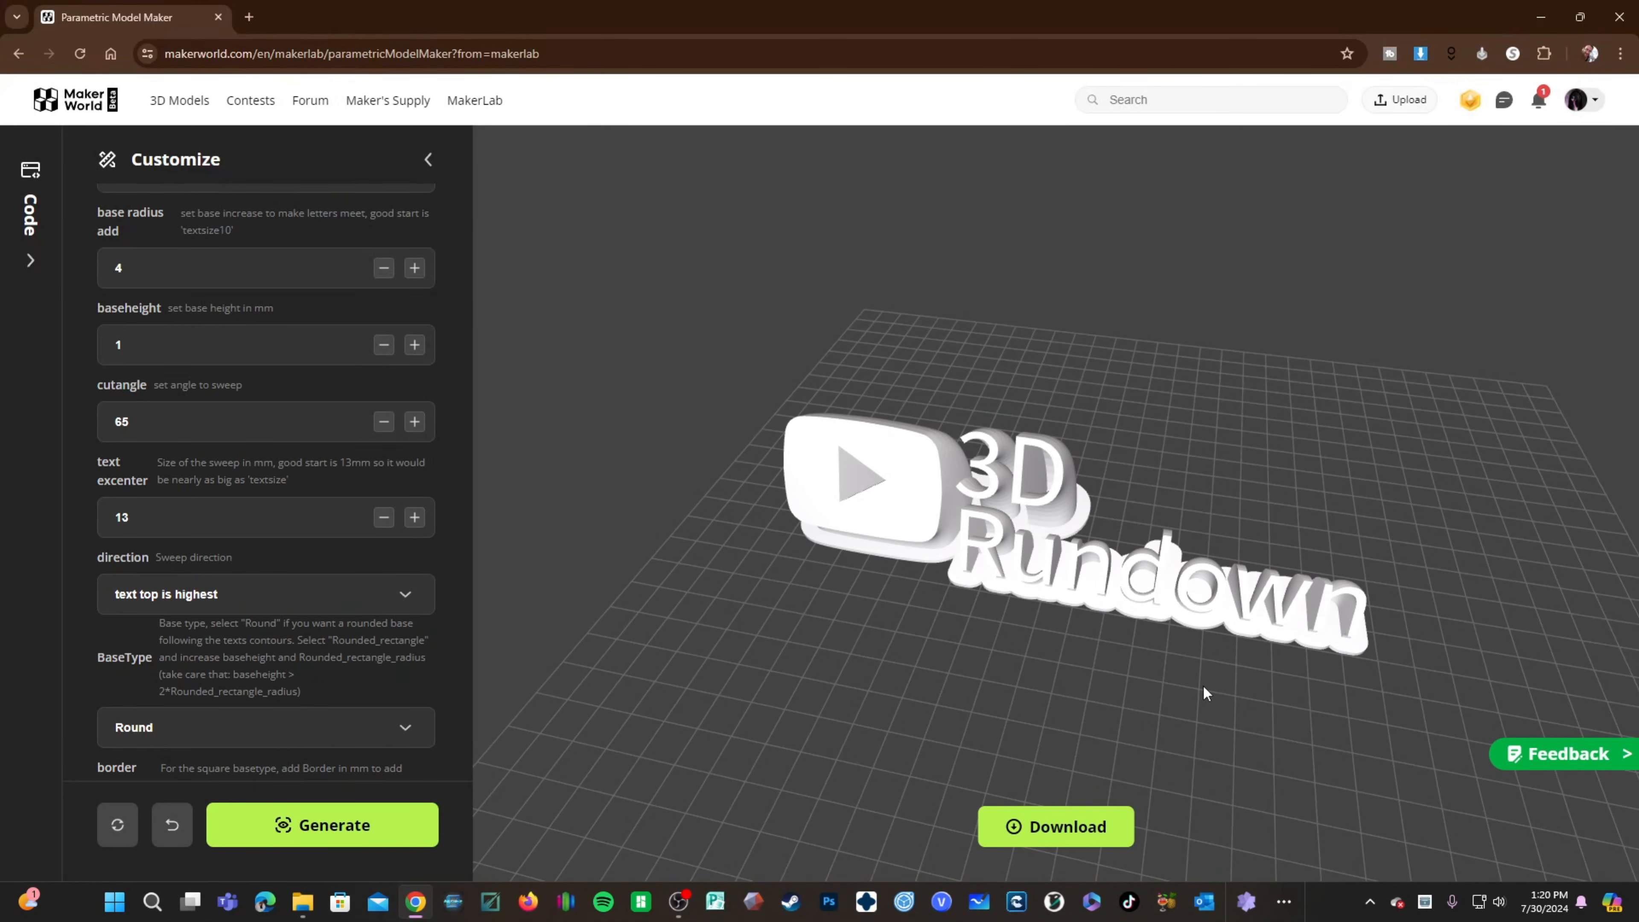
drag(1152, 618, 1100, 606)
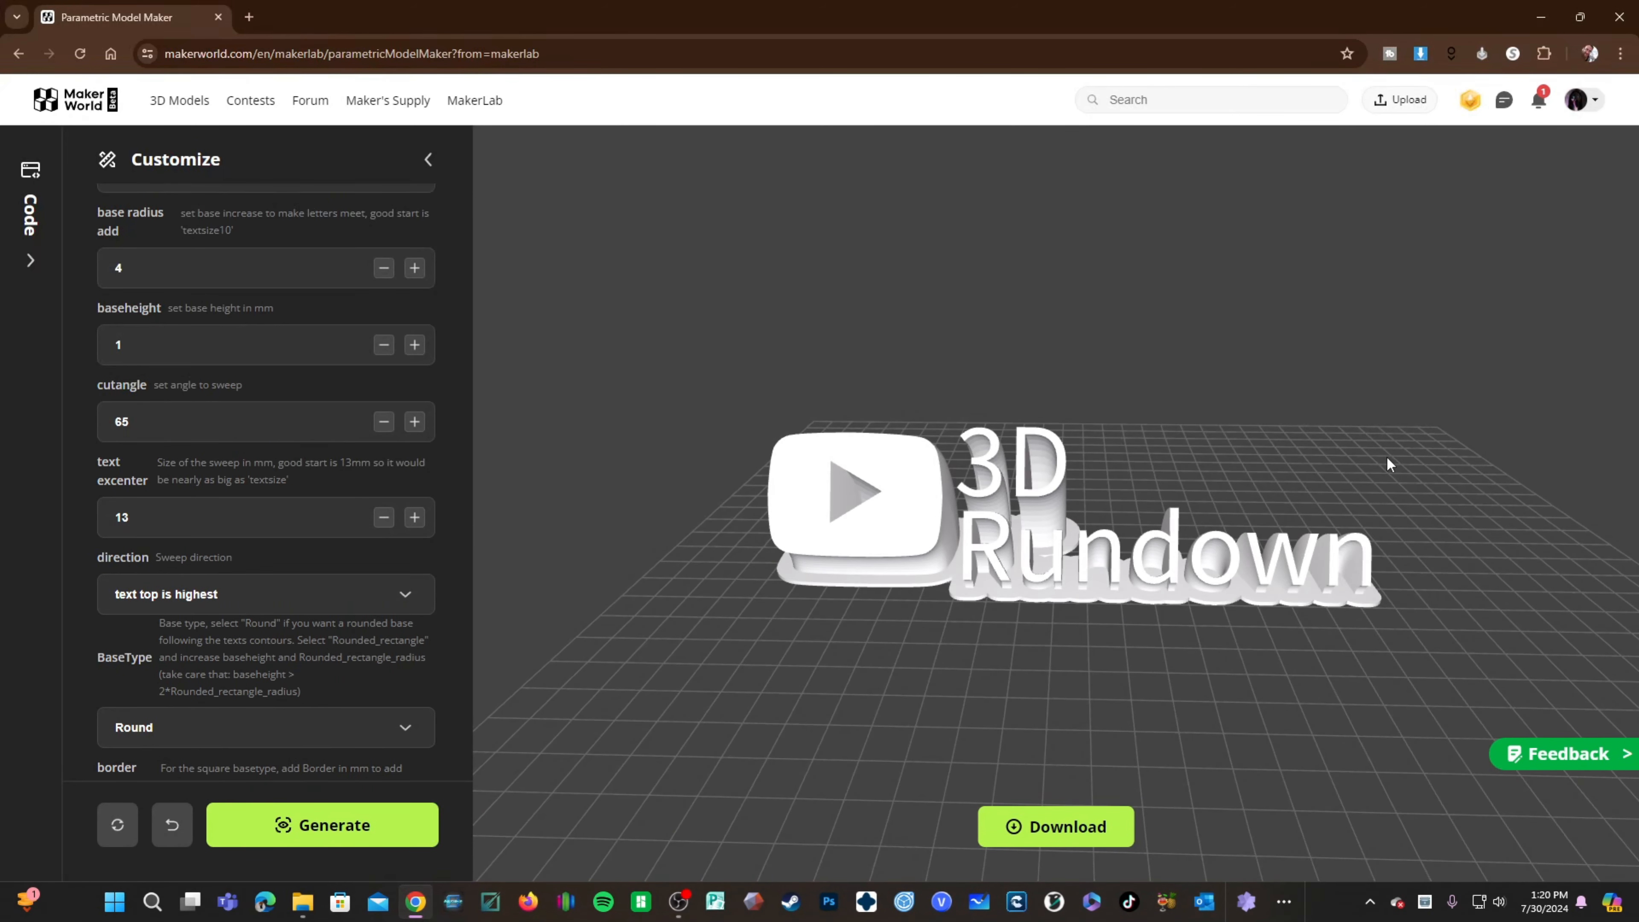
drag(1382, 458, 1284, 688)
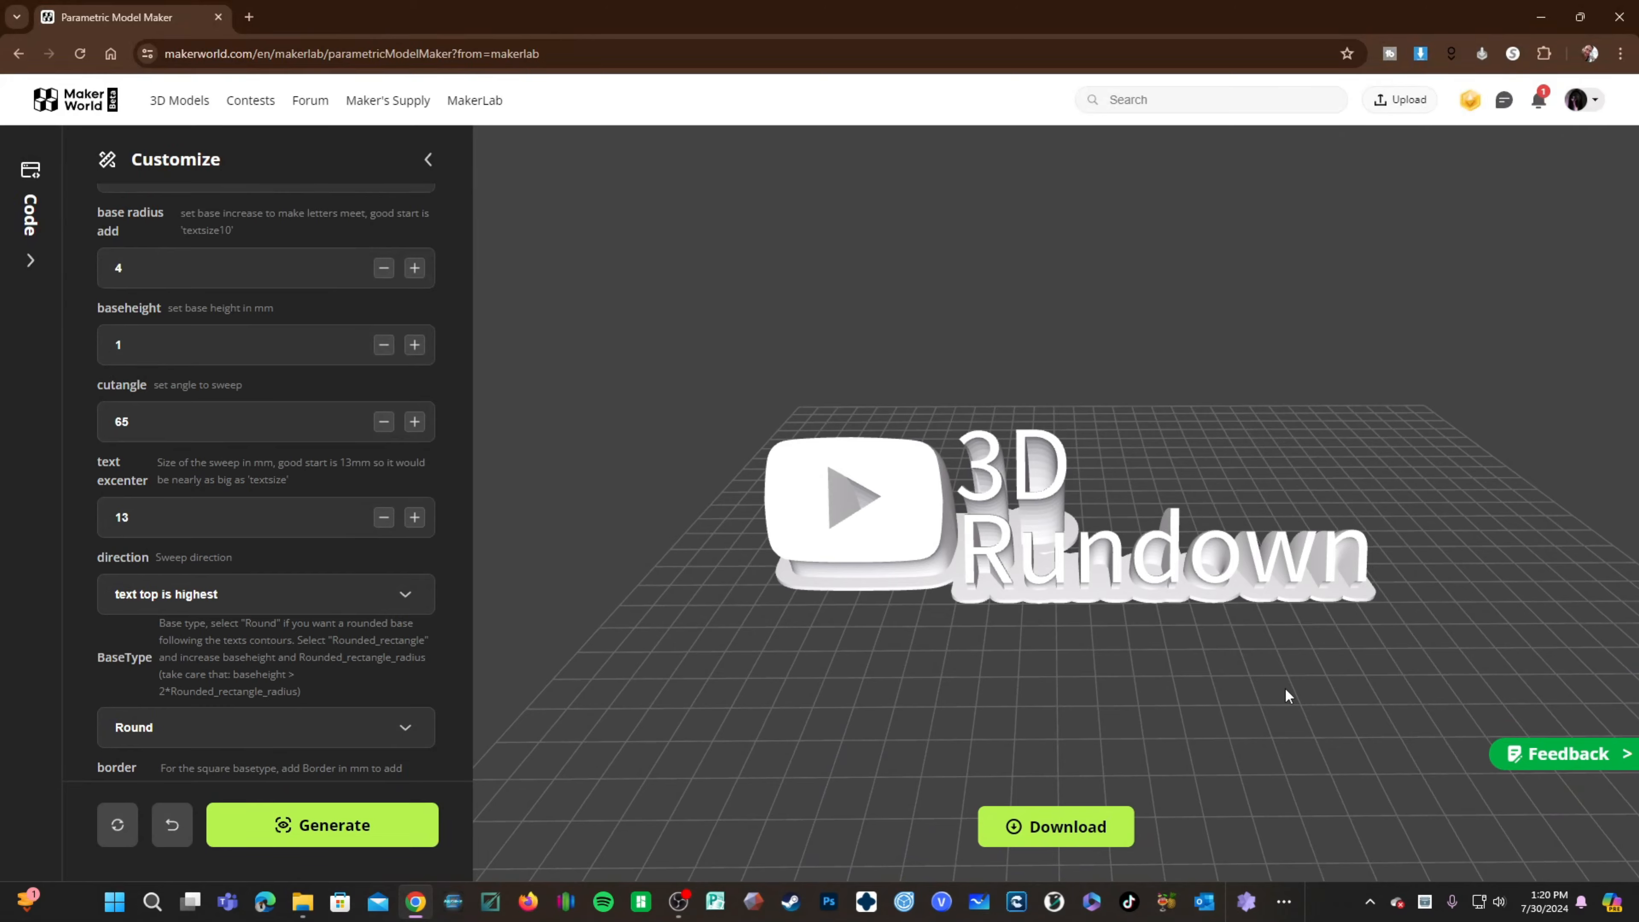
drag(1284, 687, 1297, 450)
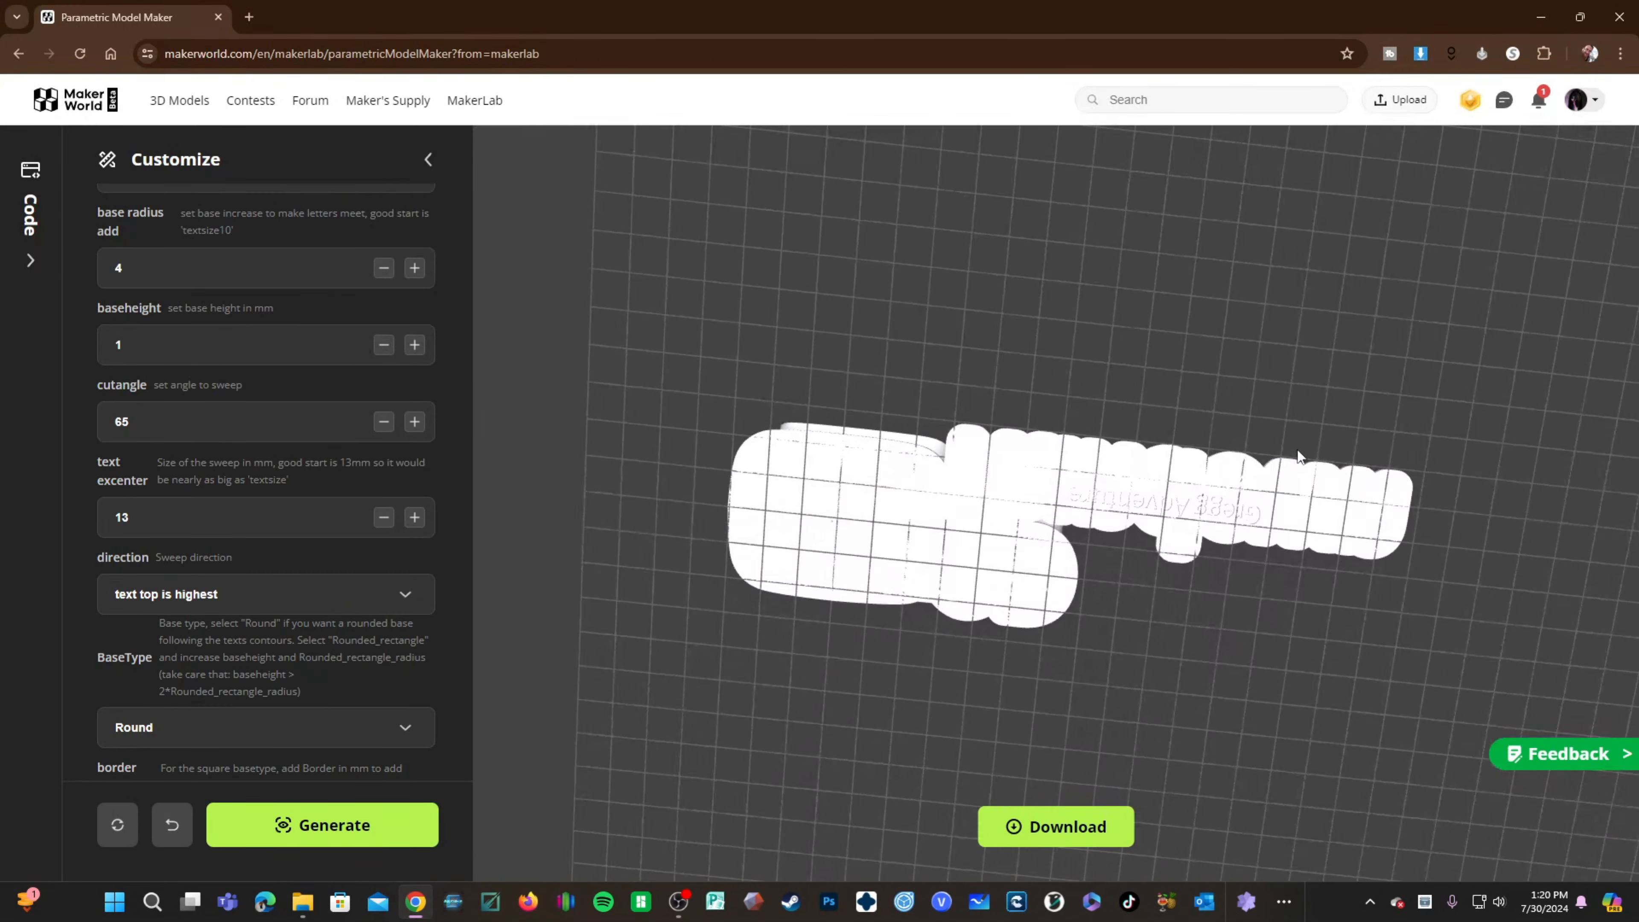
drag(1028, 512, 1200, 803)
drag(1085, 572, 1220, 668)
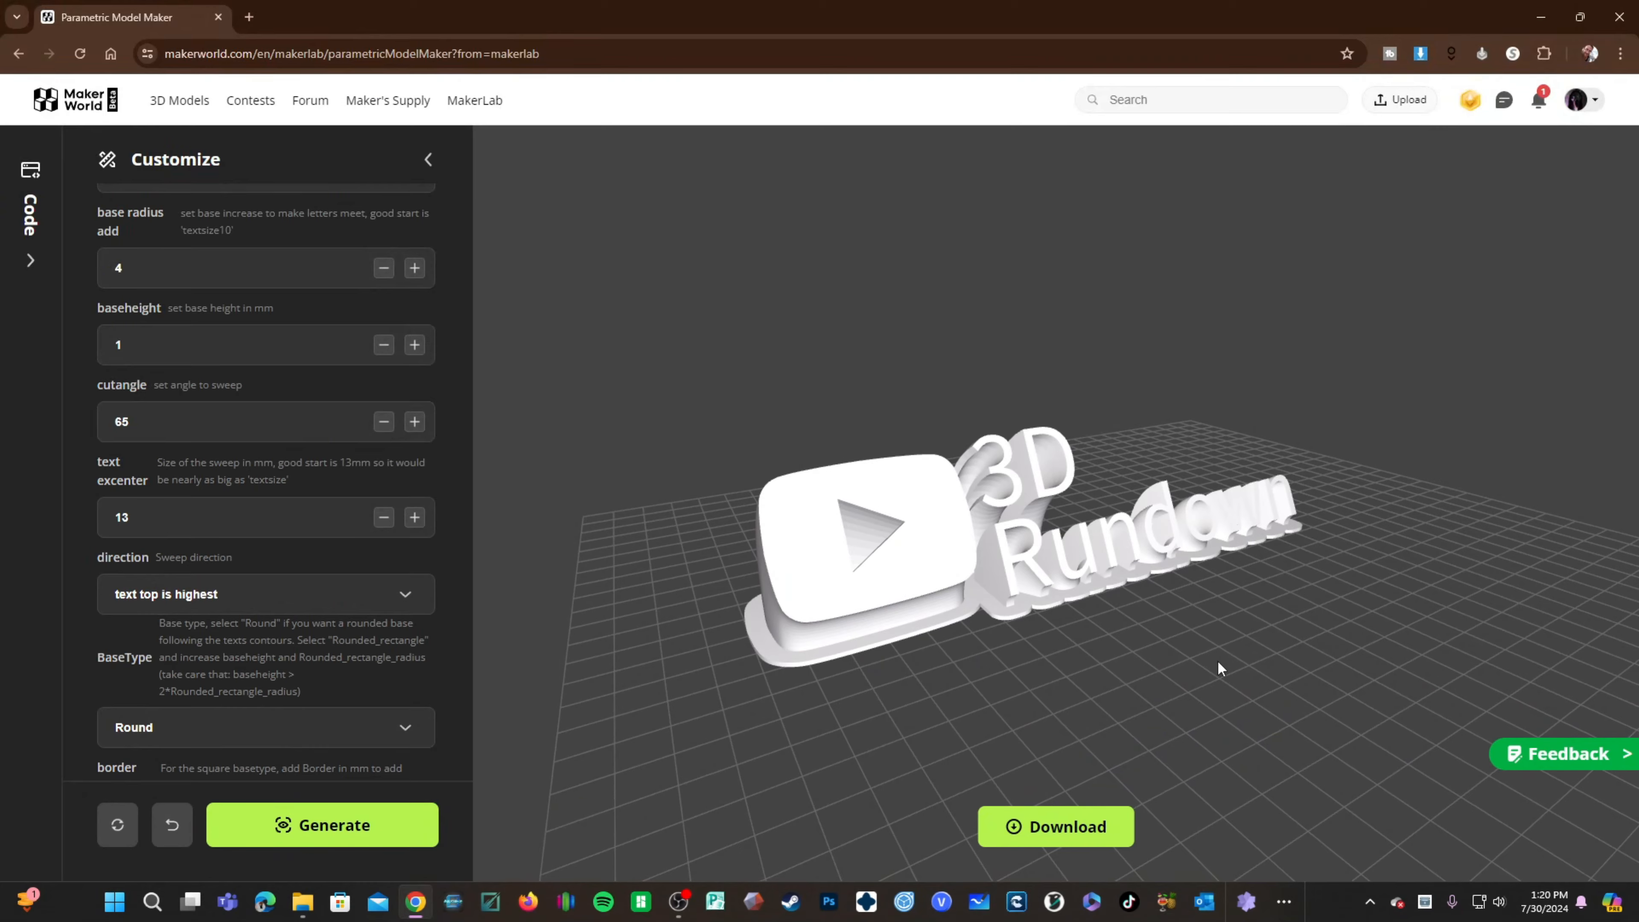
drag(1217, 662, 1316, 694)
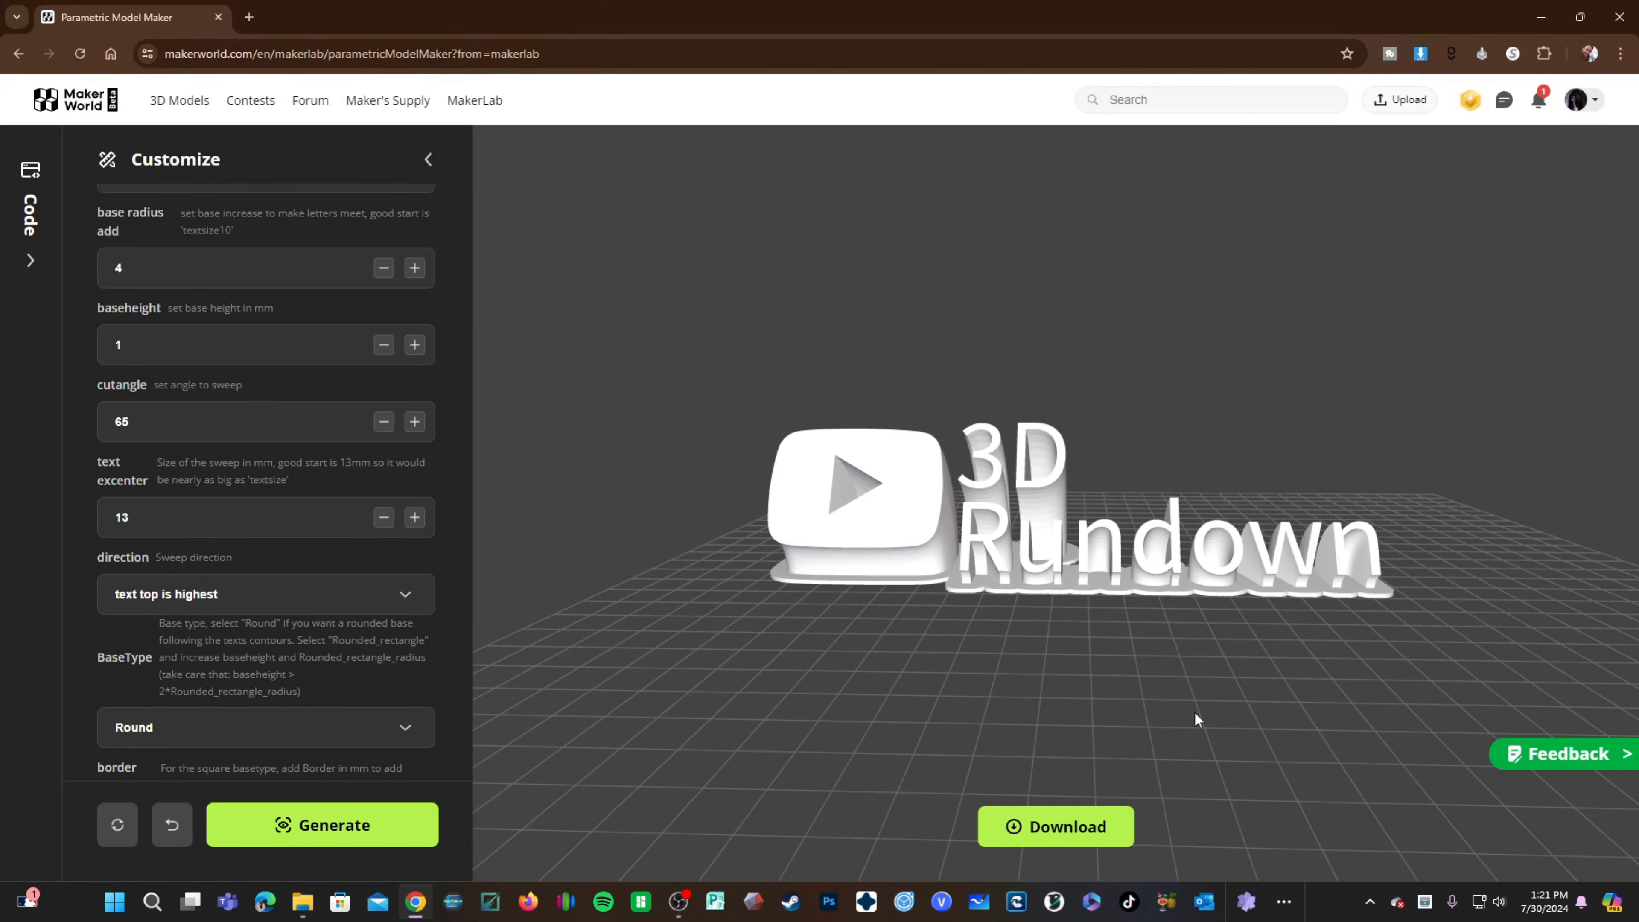
drag(928, 710, 1055, 780)
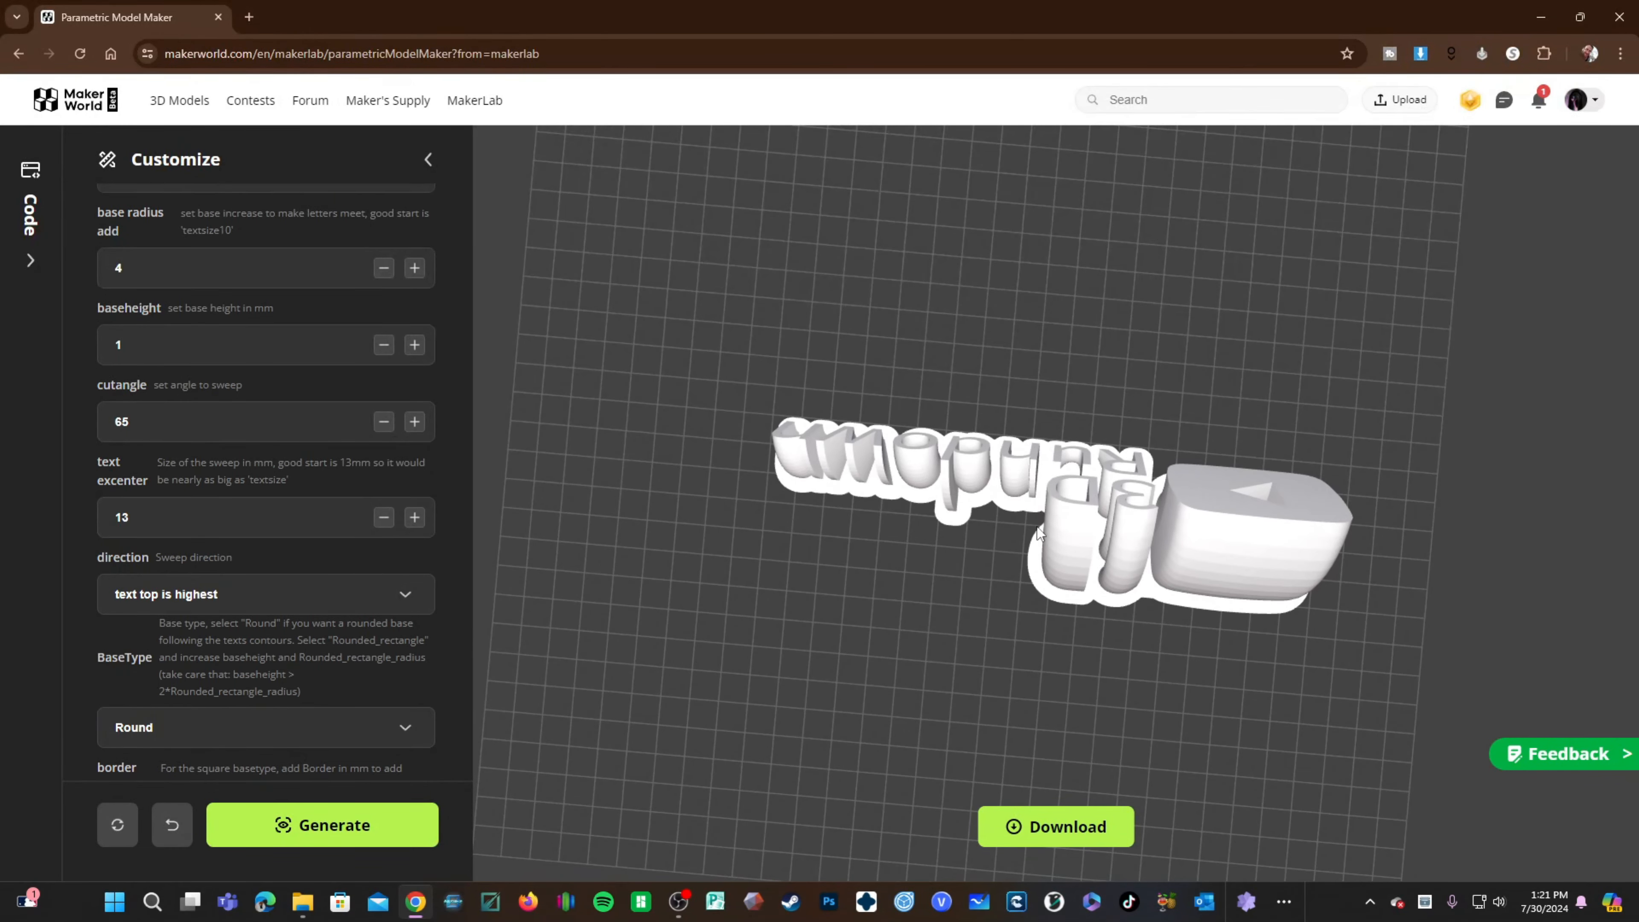
drag(811, 711, 1236, 706)
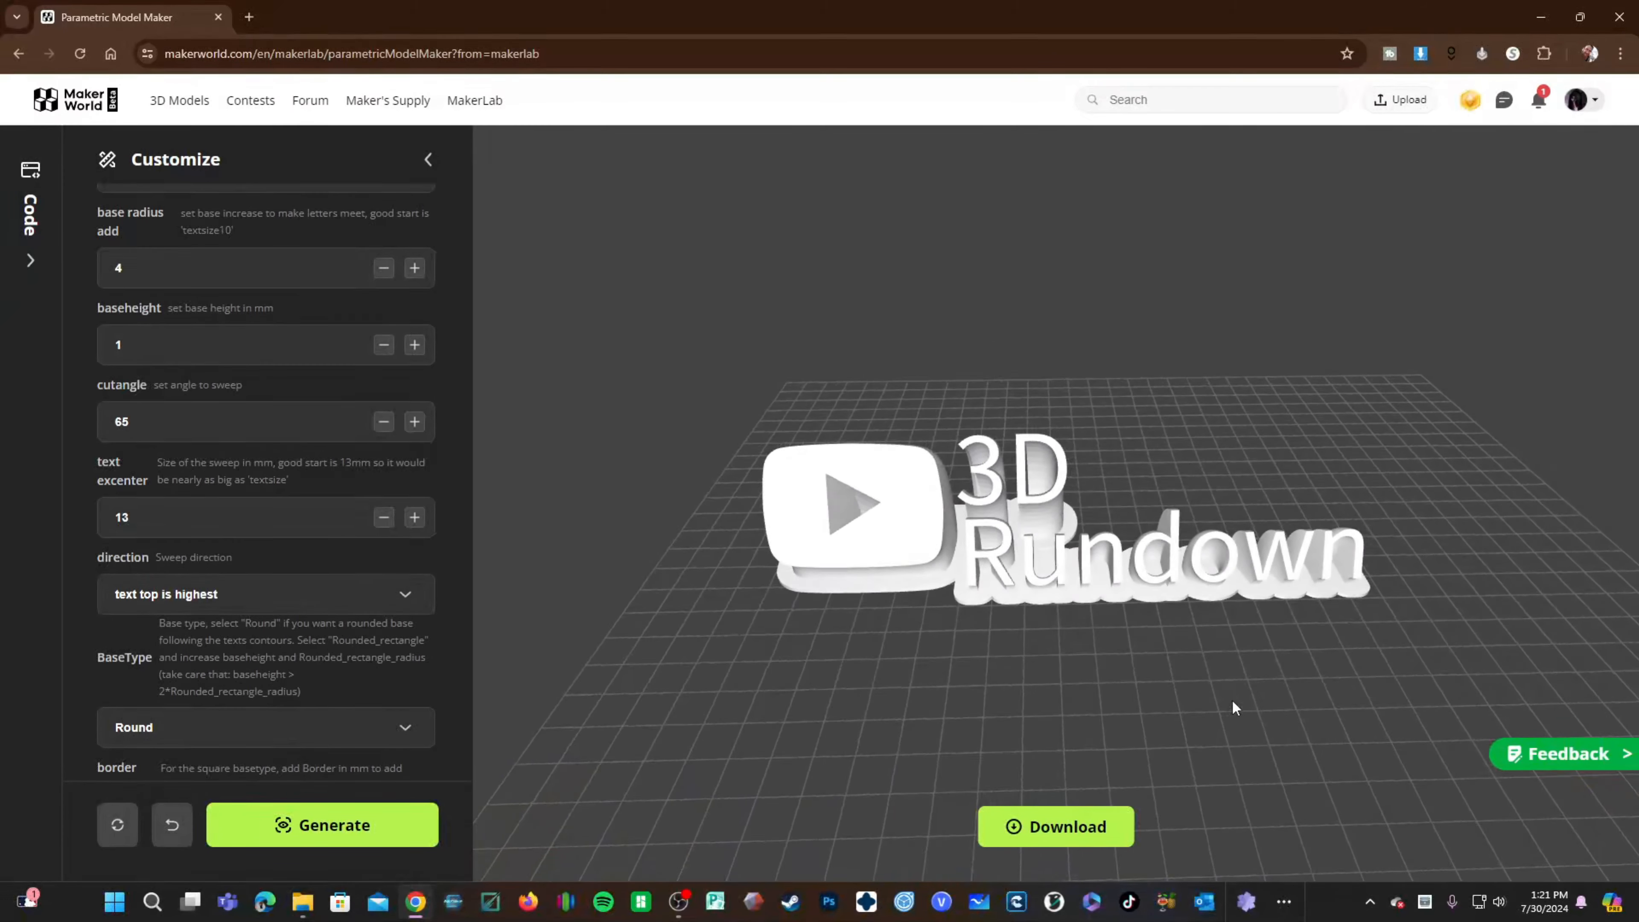
Step: Set the sweep direction to "text bottom is highest" and regenerate the name plate
click(236, 599)
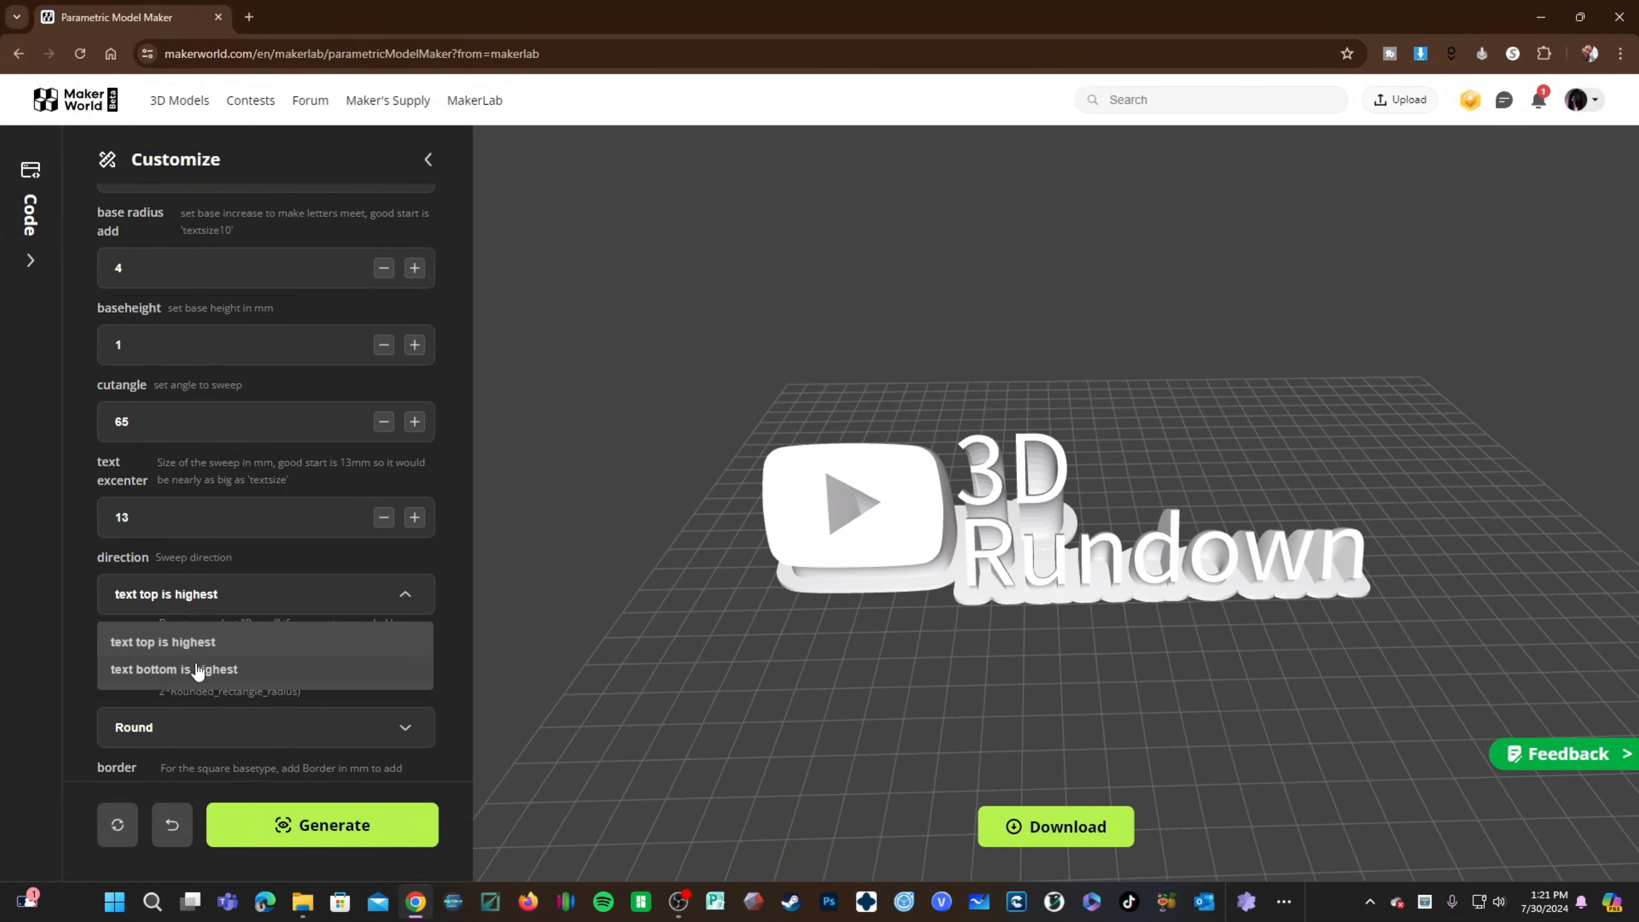
click(161, 670)
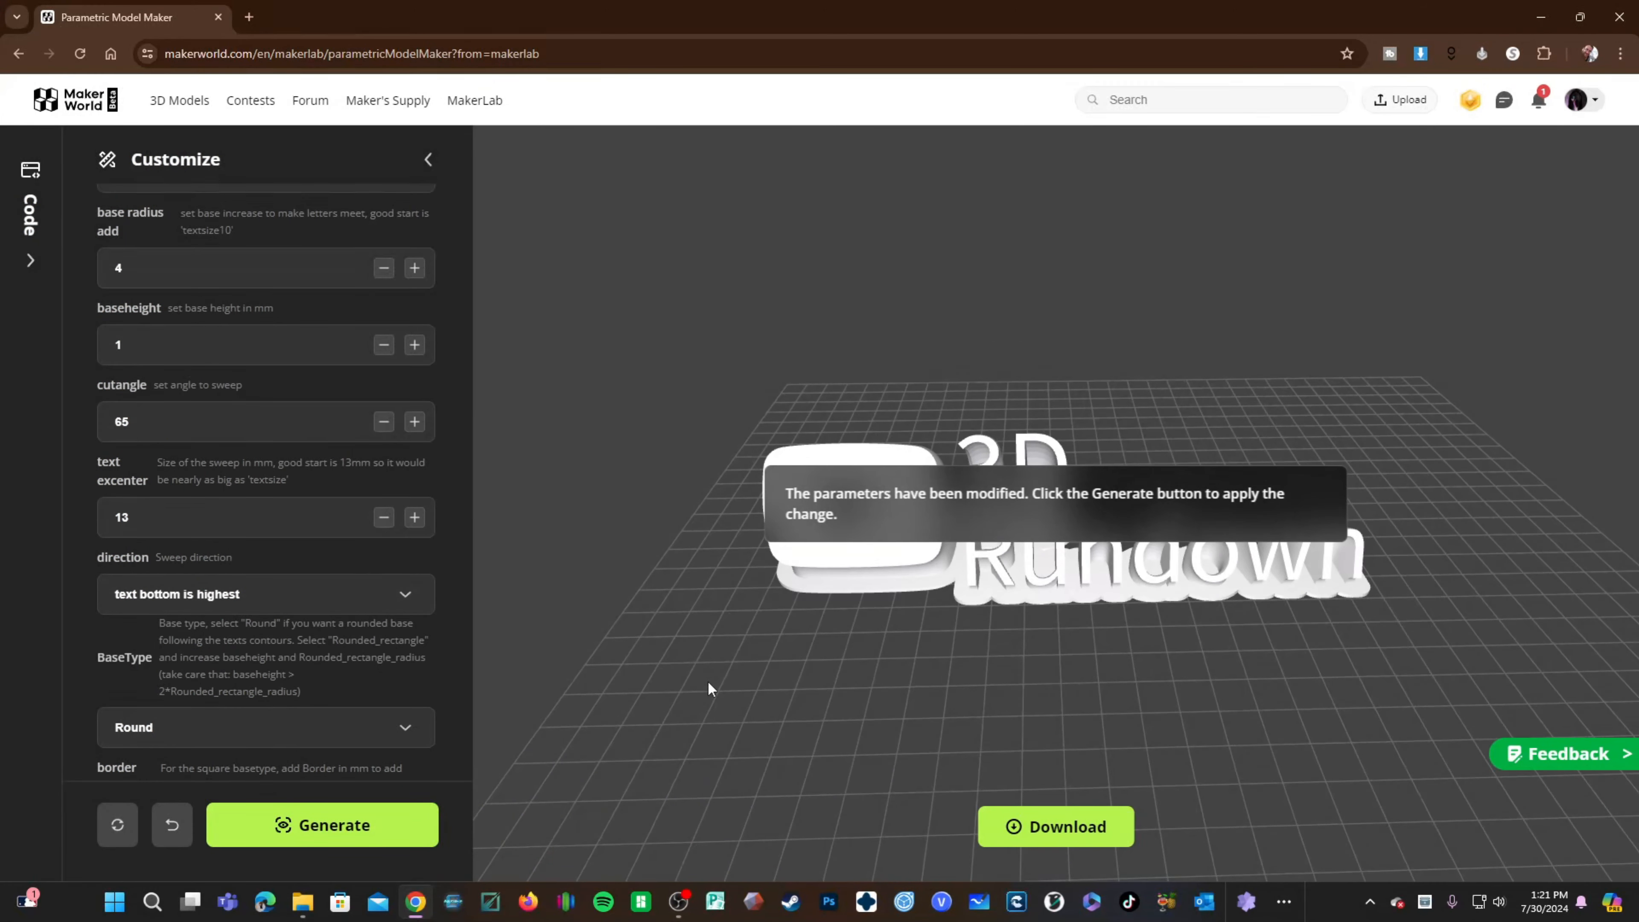
click(391, 826)
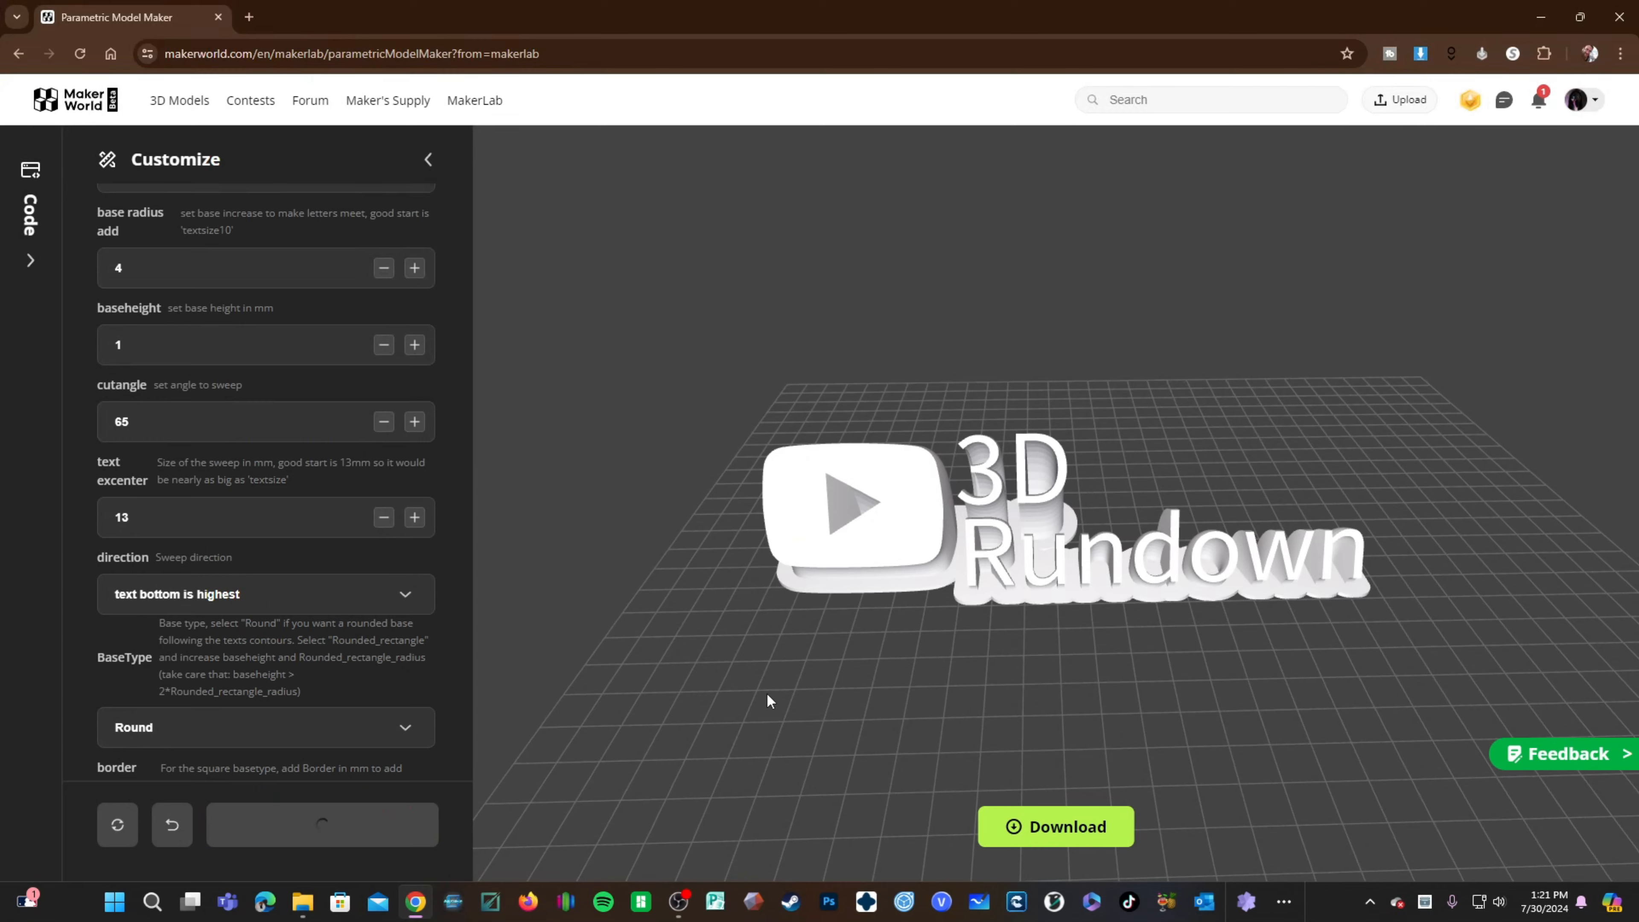
Step: Inspect the effect of the changed sweep direction on the letters and base from all sides
drag(1144, 716, 815, 582)
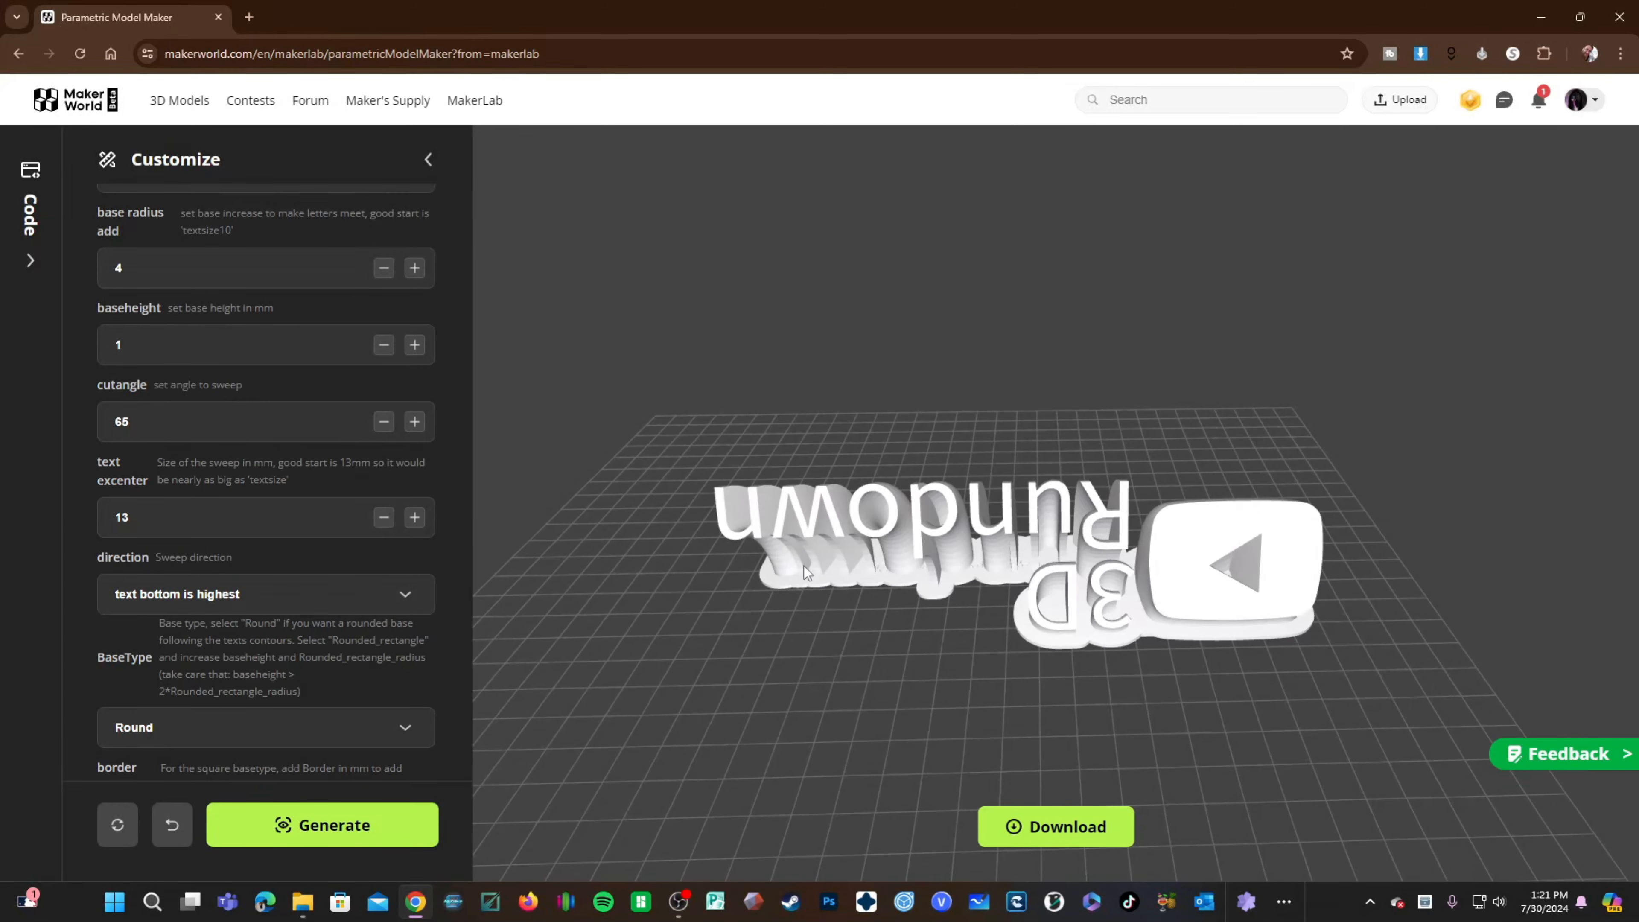
drag(879, 539, 894, 462)
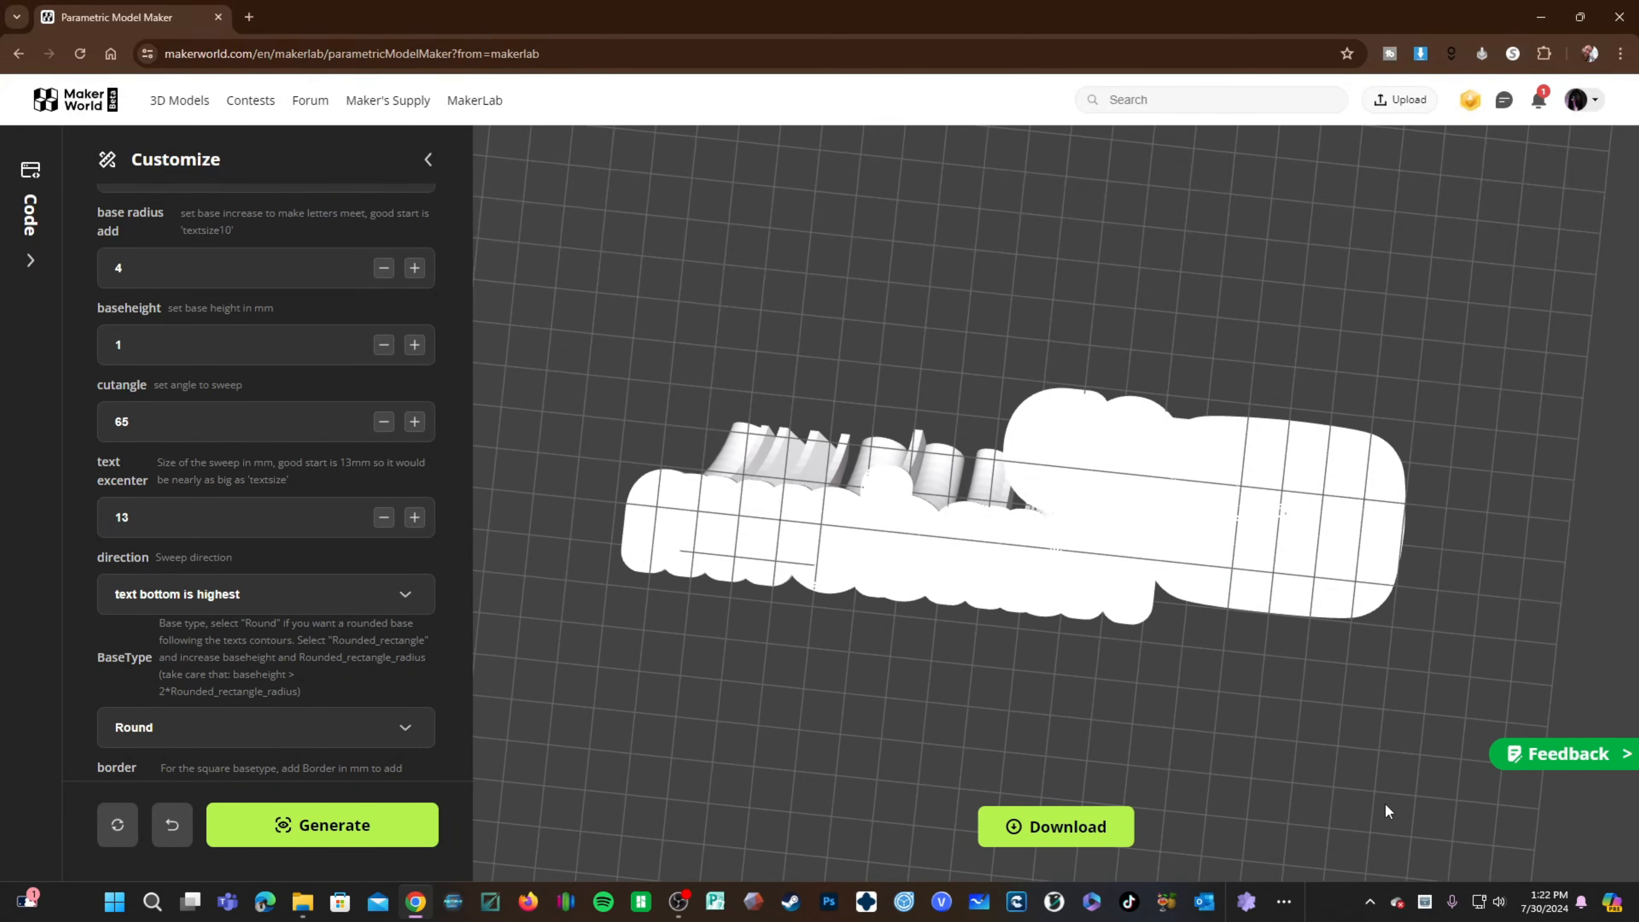
drag(1375, 790, 1240, 770)
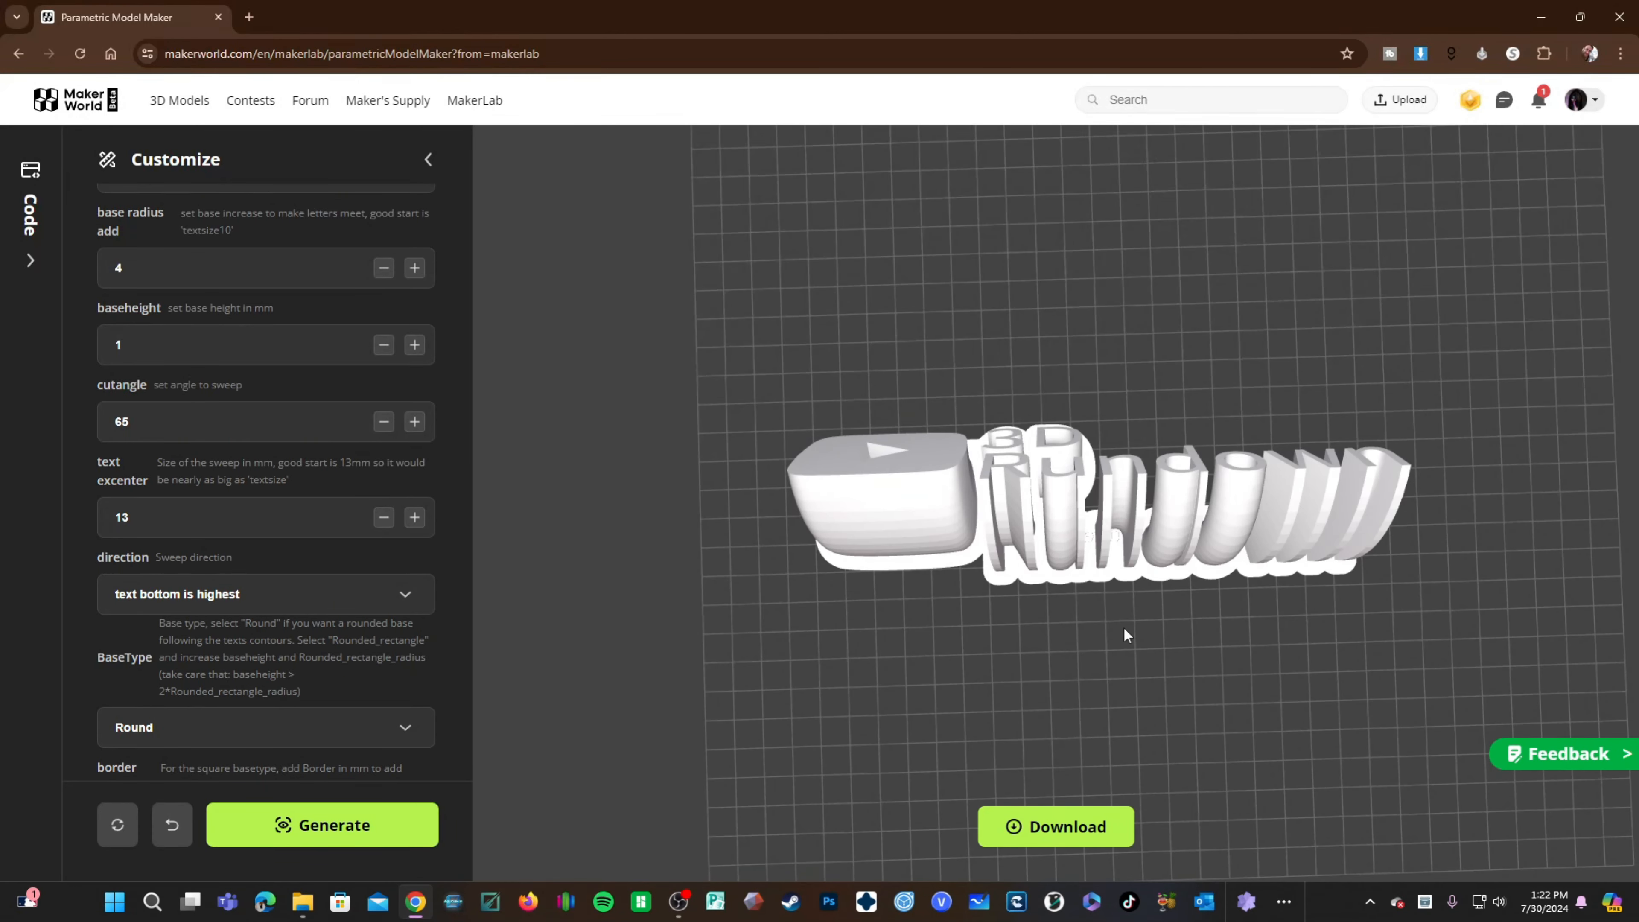
drag(1178, 692, 1201, 789)
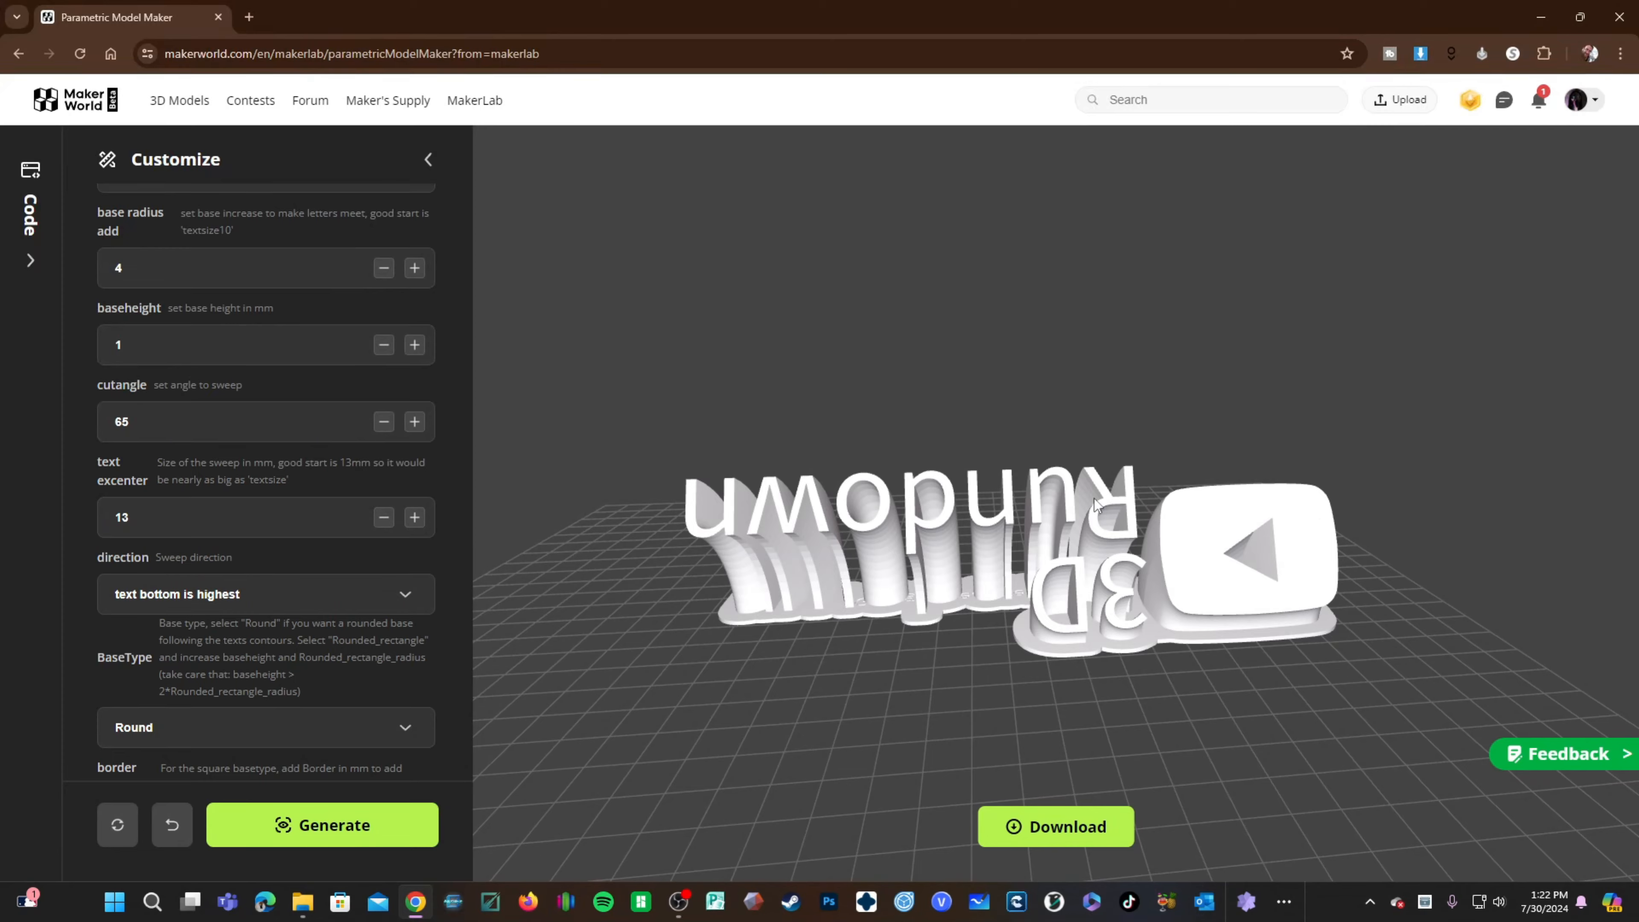
drag(713, 755, 1098, 793)
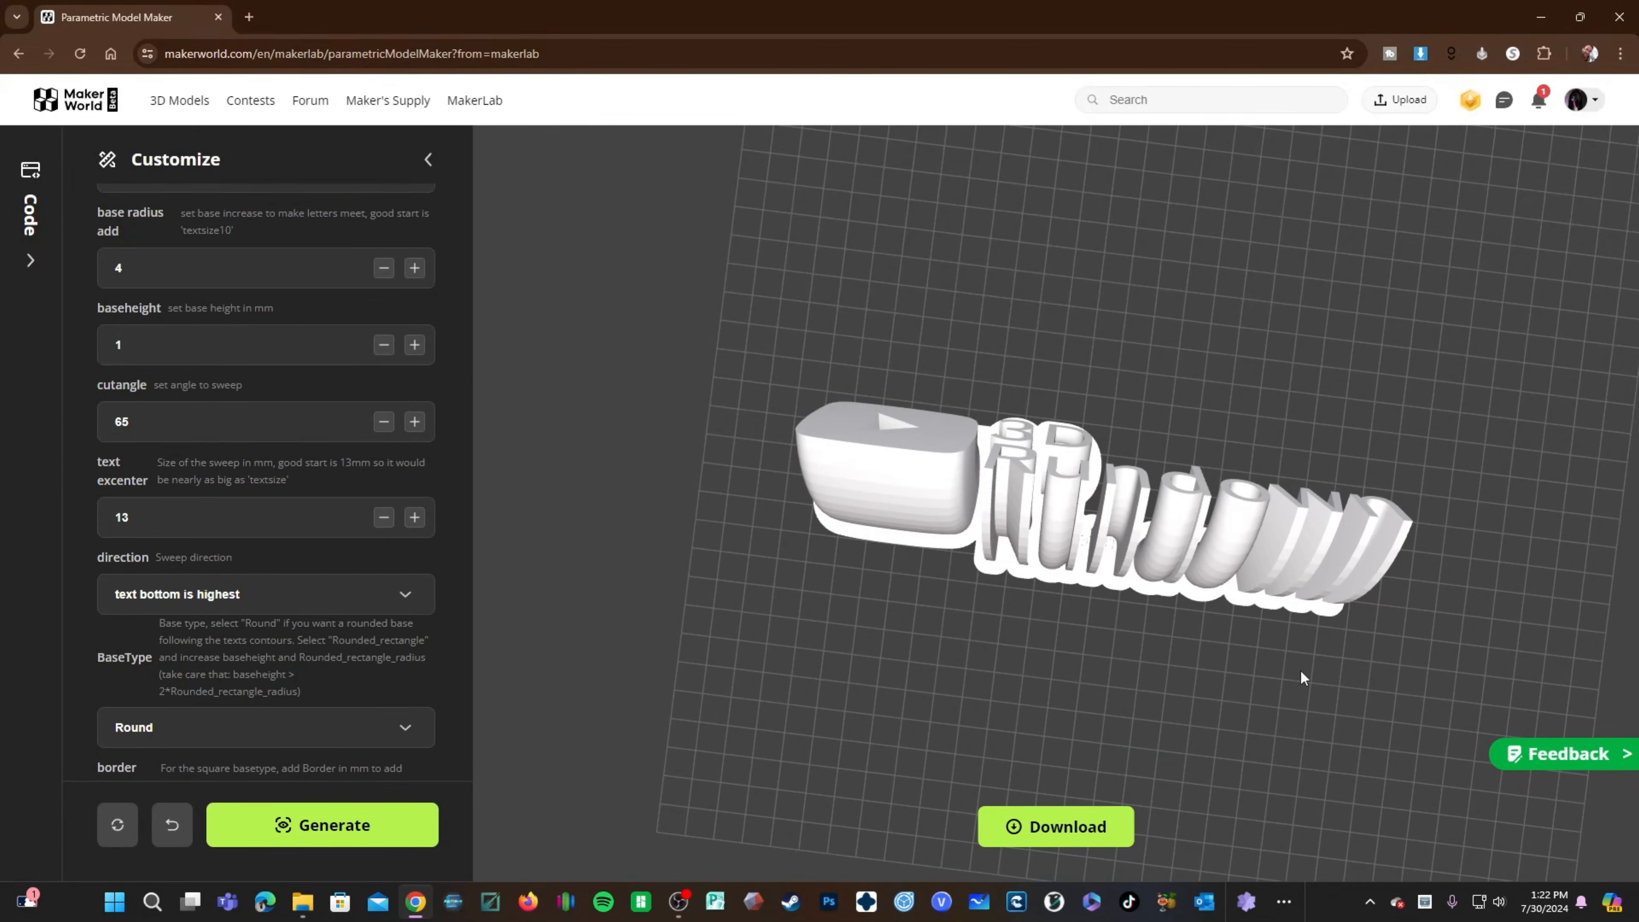
drag(1300, 676, 1022, 539)
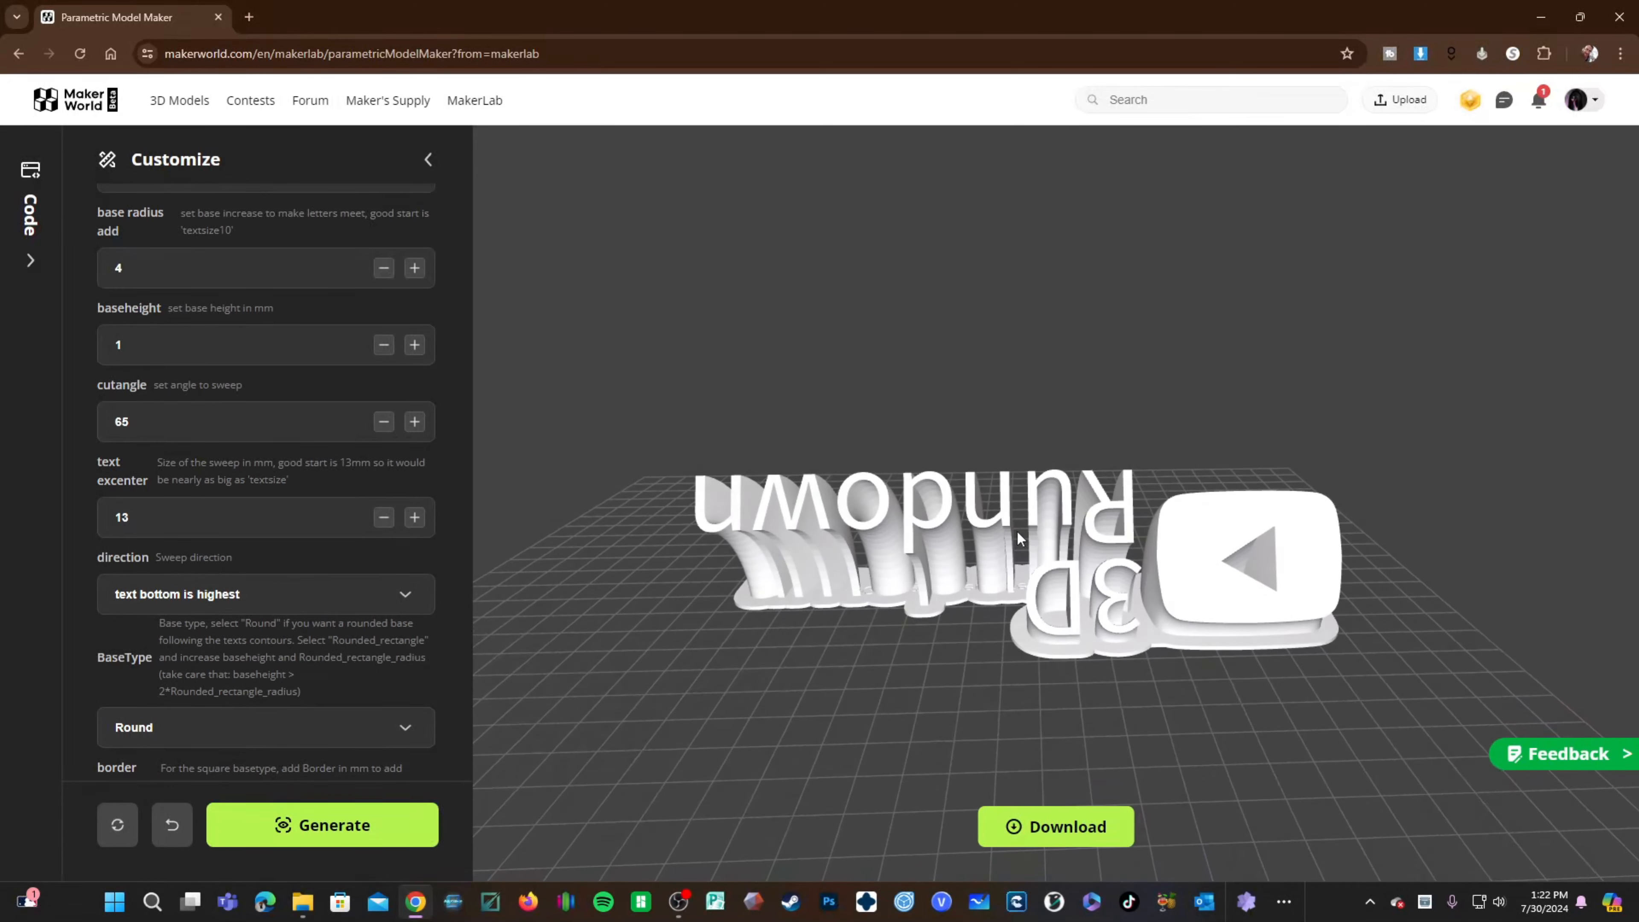
Step: Set the sweep direction back to "text top is highest" and regenerate the name plate
click(234, 600)
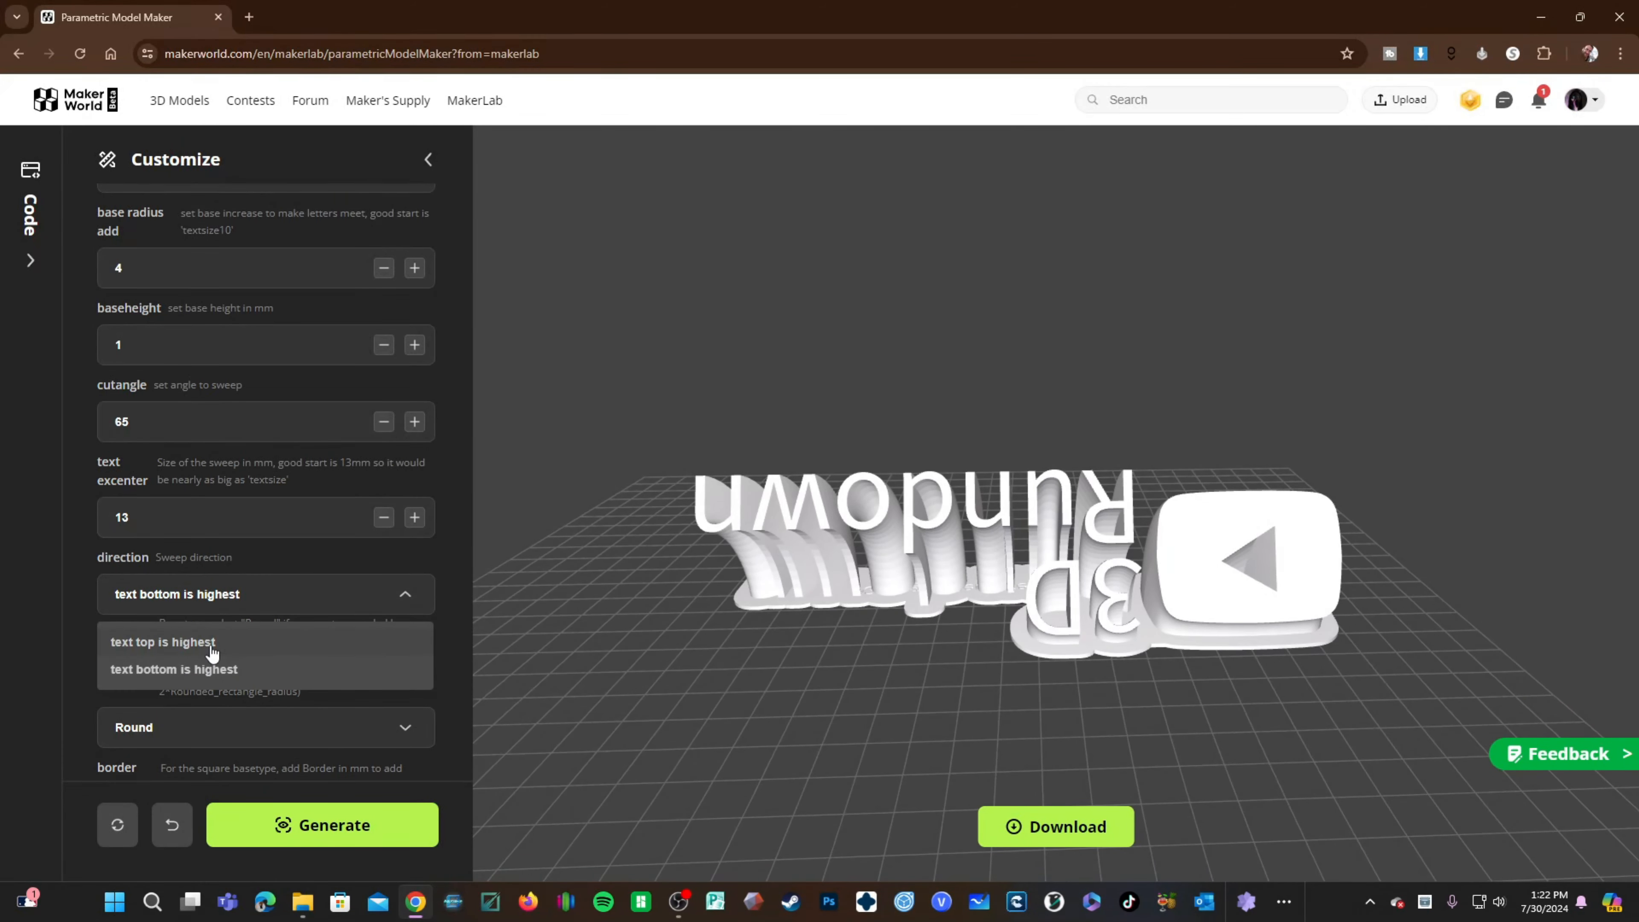
click(211, 642)
click(377, 820)
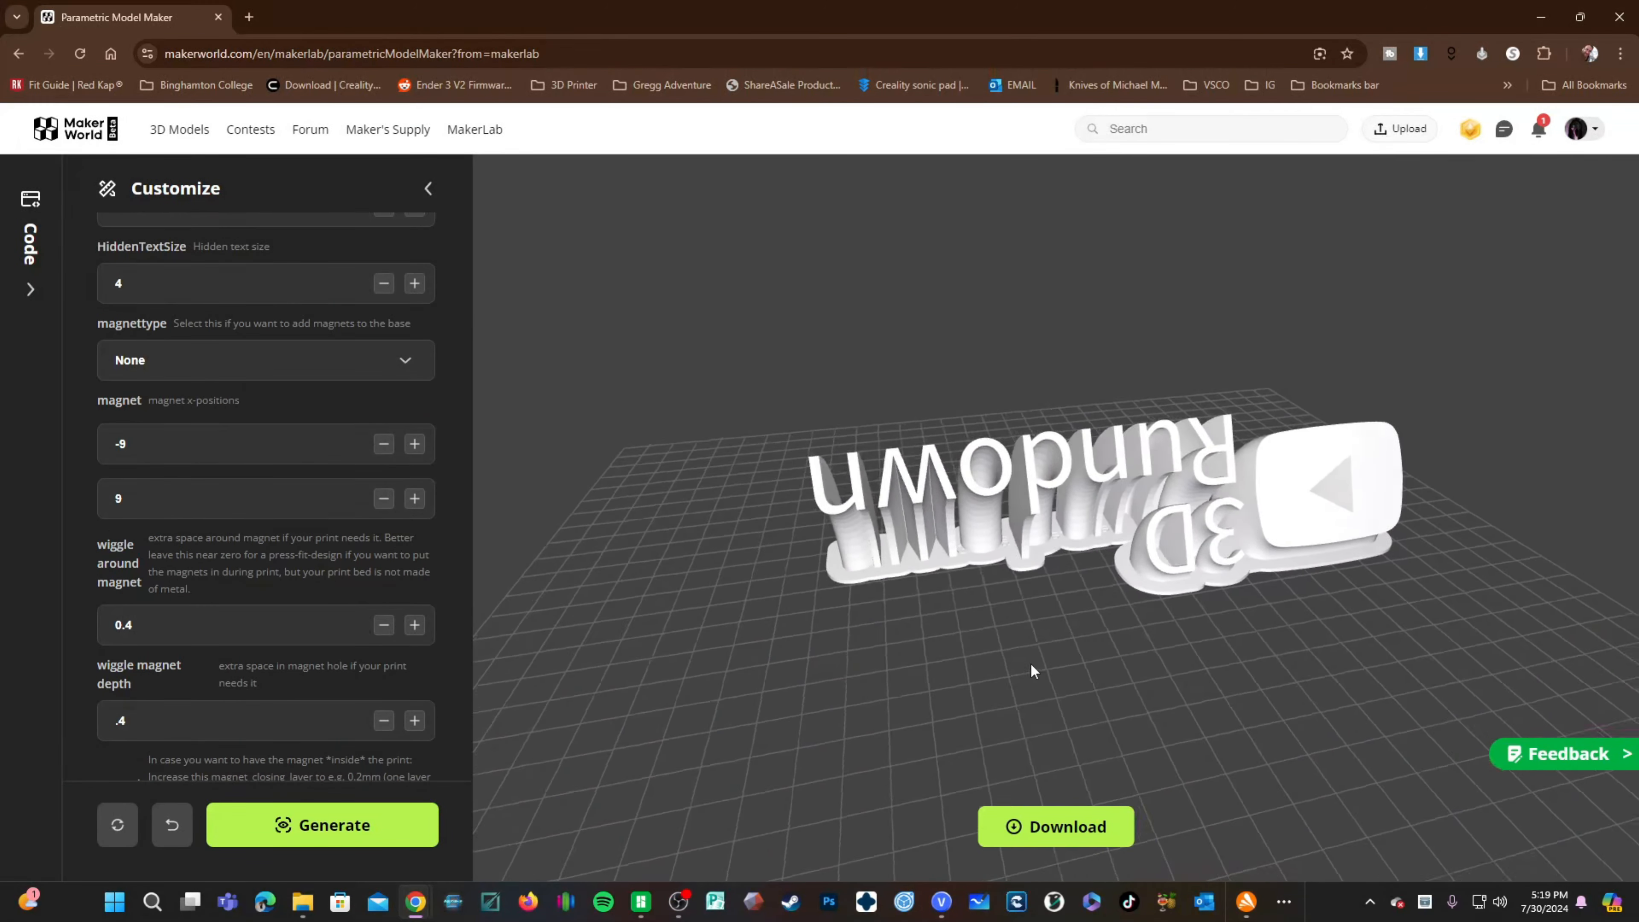
Step: Review the customization parameters from the text alignment and special characters through to the magnet settings, and check the model's base
drag(1030, 663, 458, 434)
scroll(323, 401, up, 7)
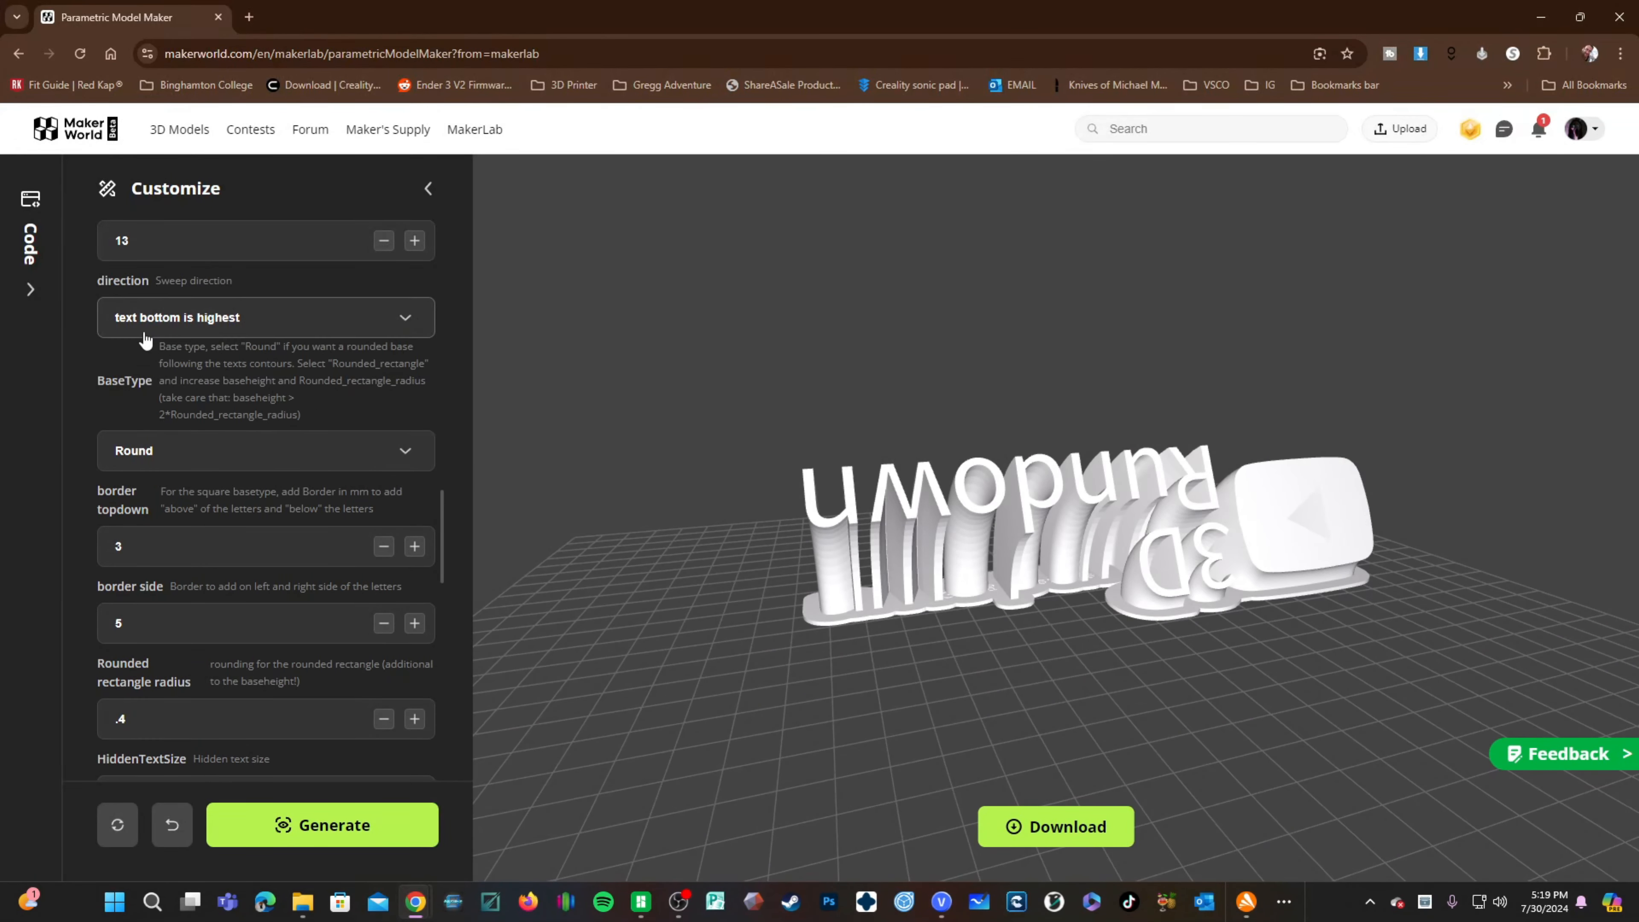
scroll(224, 397, up, 4)
scroll(226, 404, up, 6)
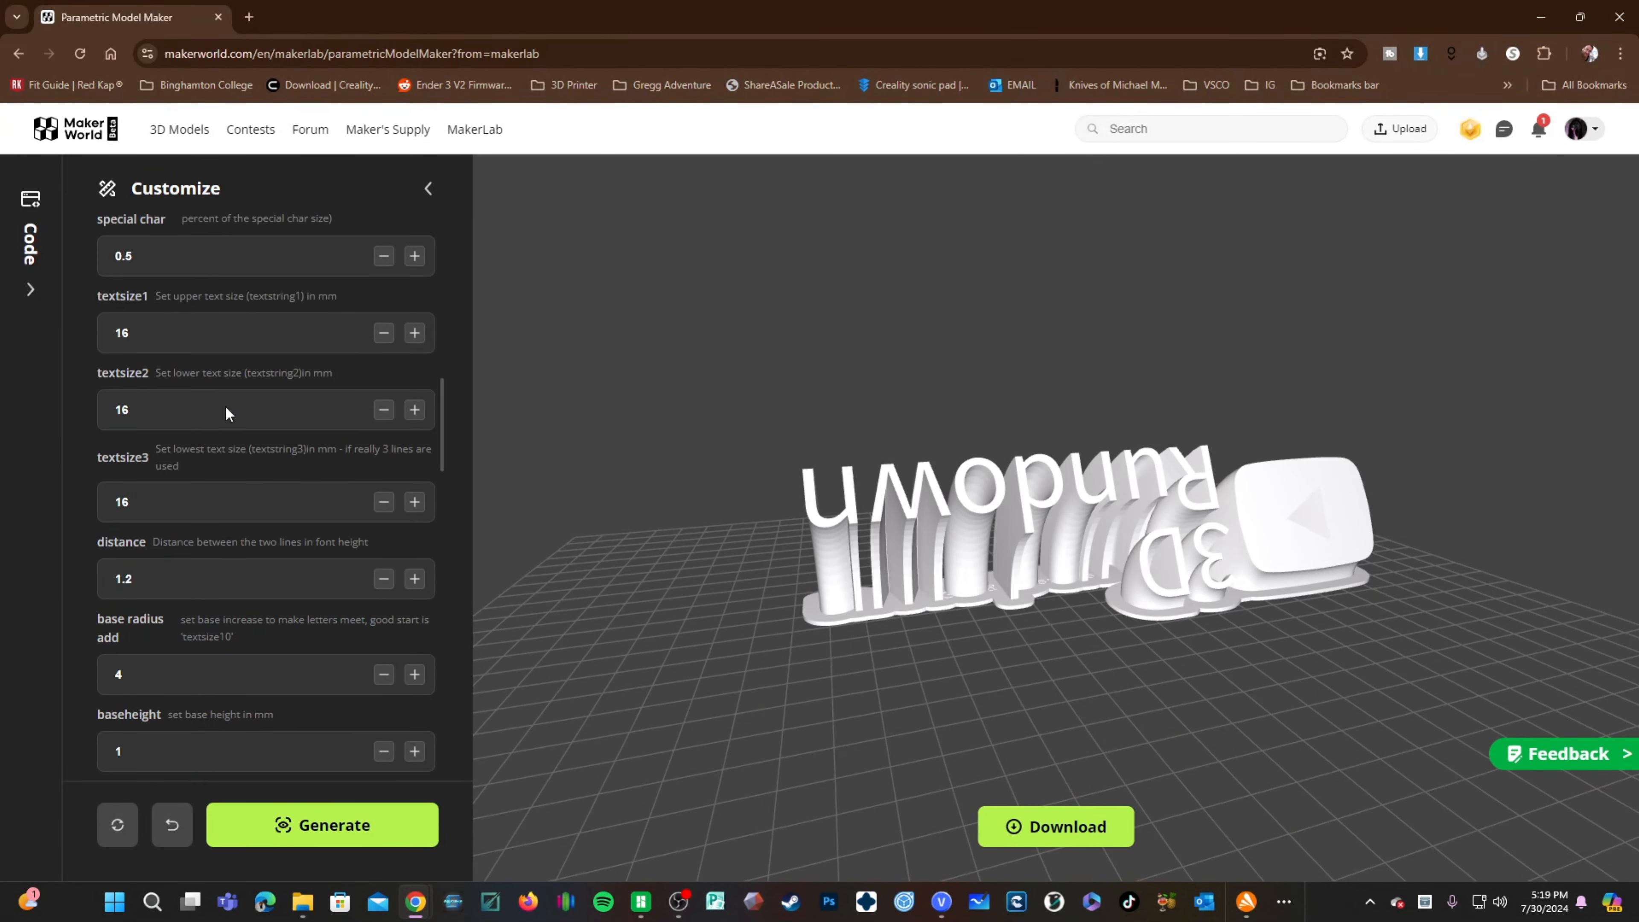
scroll(219, 416, up, 6)
scroll(216, 426, up, 3)
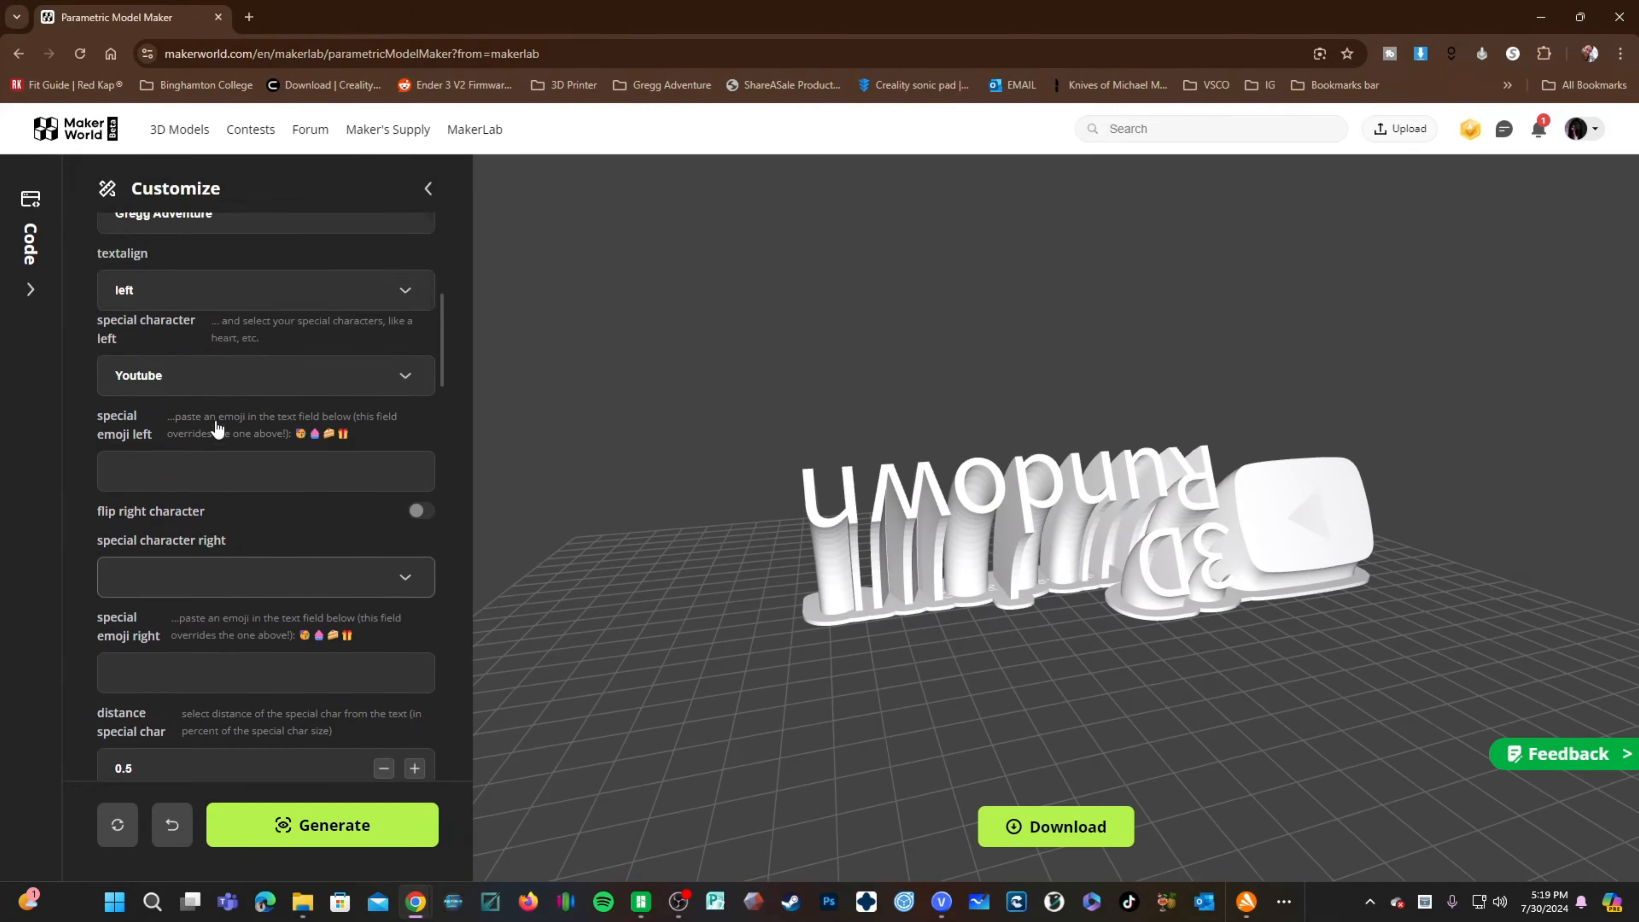
scroll(220, 431, down, 8)
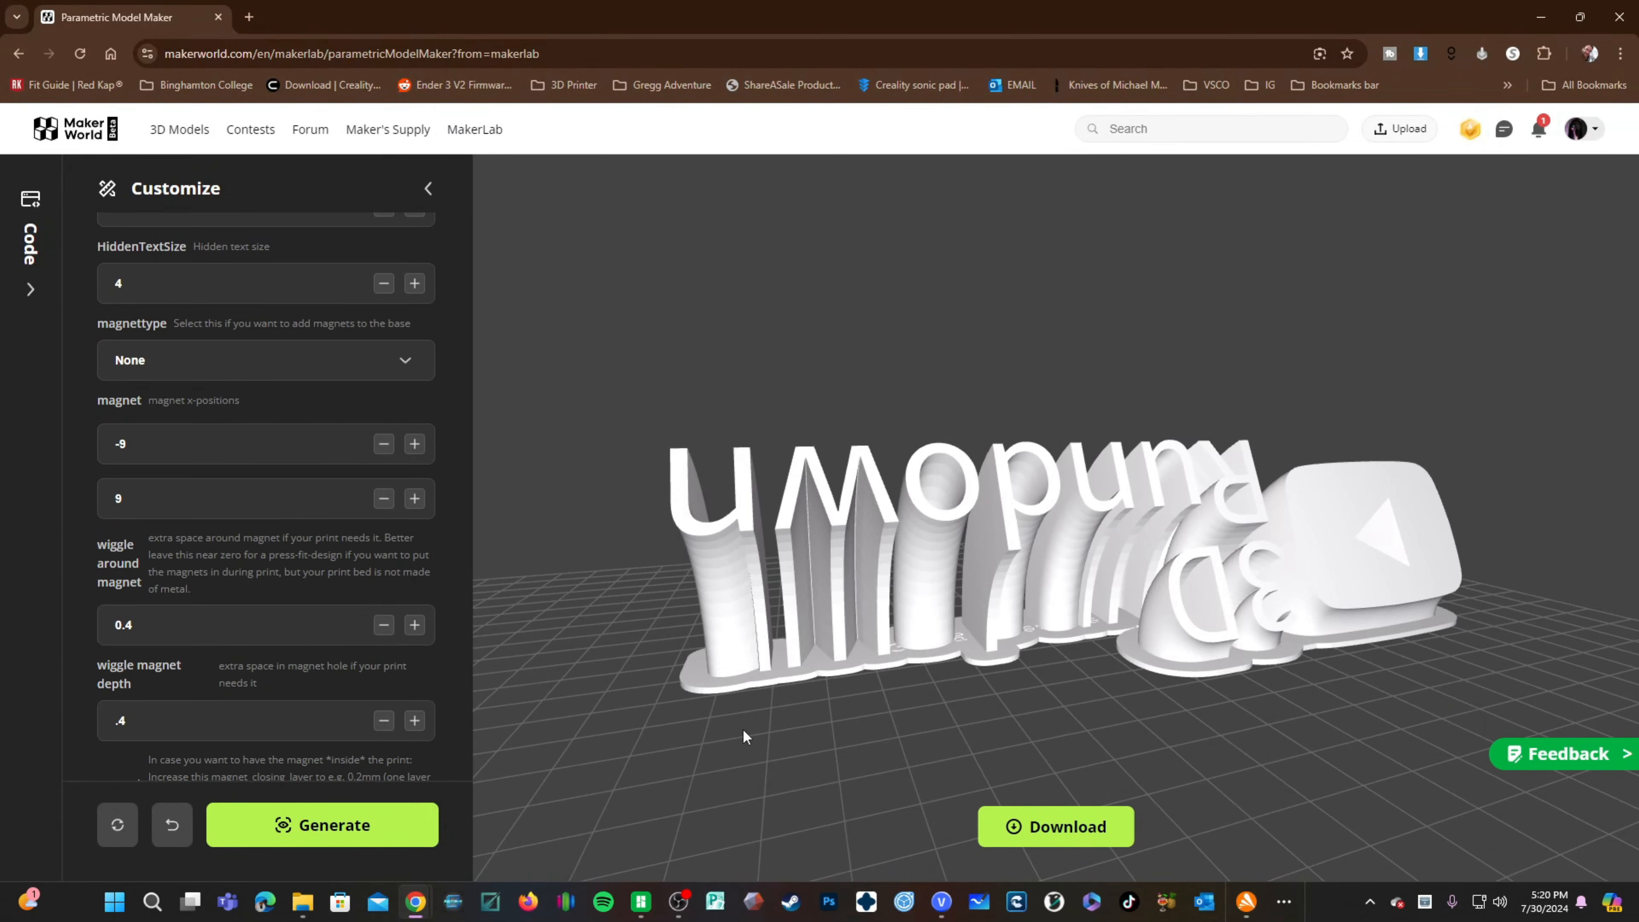
drag(742, 732, 559, 765)
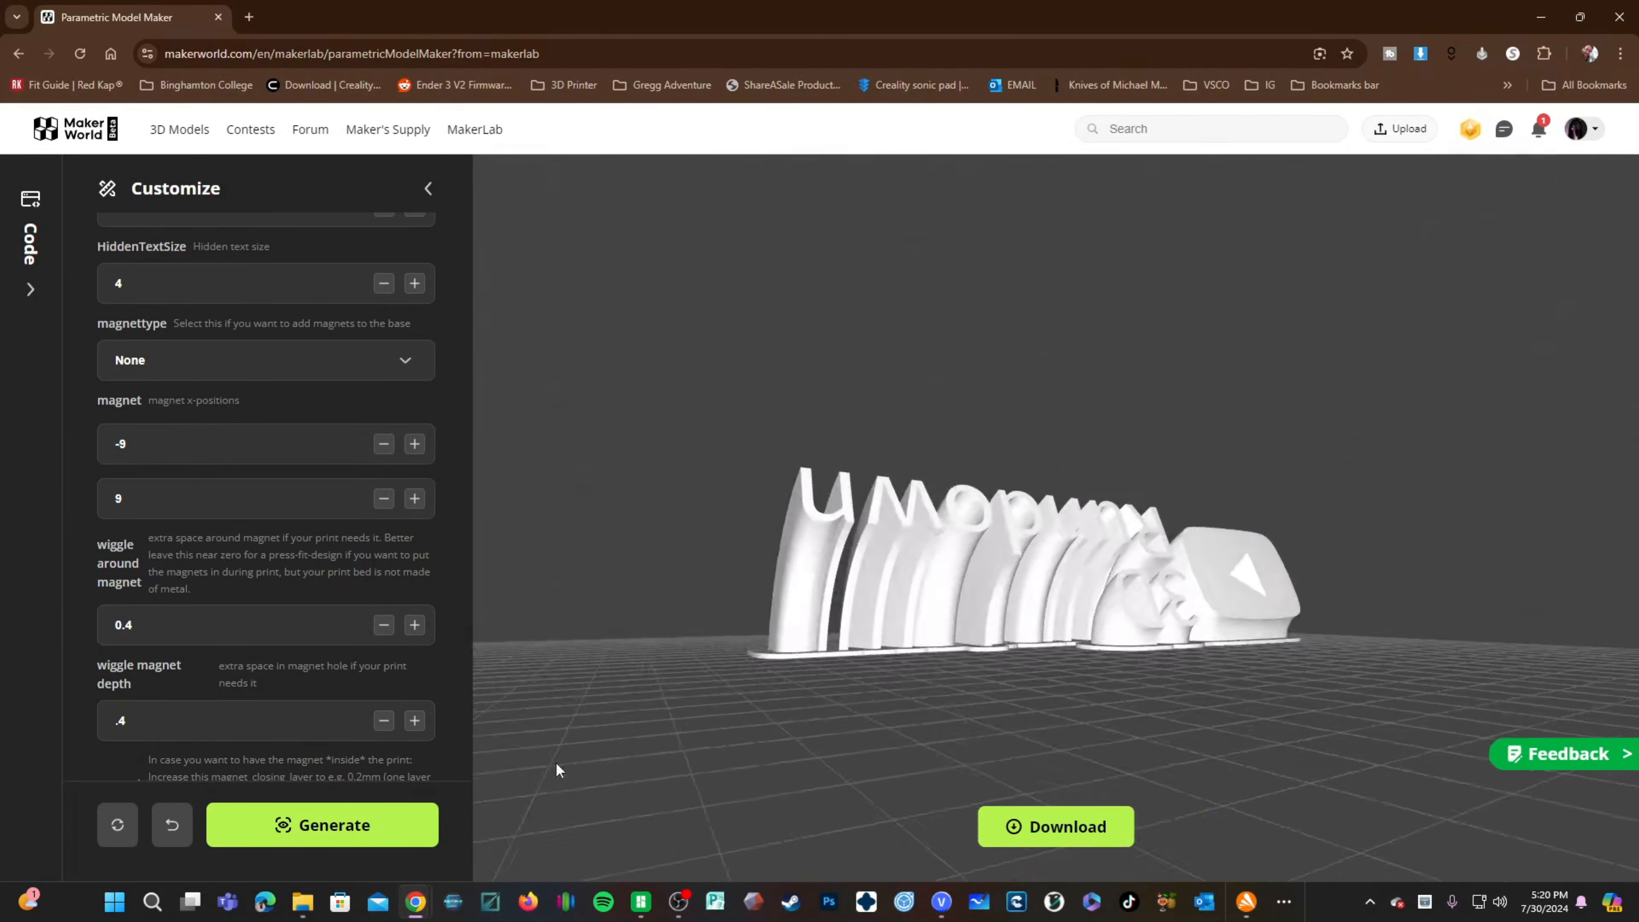
Step: Set the magnet type to Cylinder8x3 and regenerate the name plate to check the magnet holders on its base
click(164, 361)
click(169, 461)
click(302, 819)
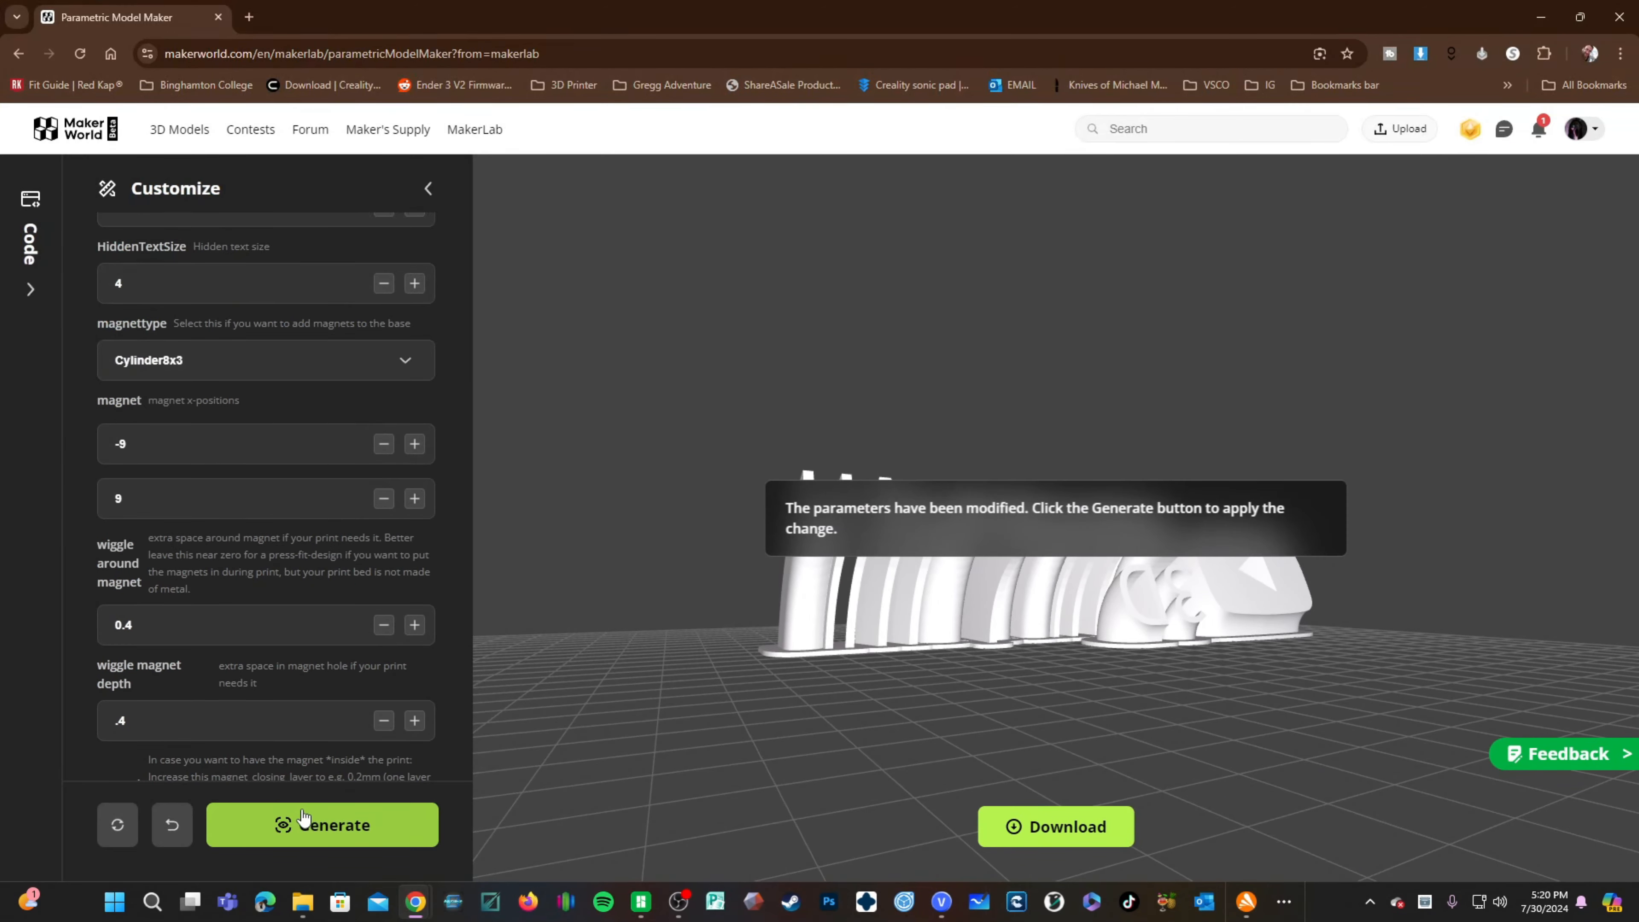
mouse_move(845, 774)
mouse_down()
mouse_move(941, 782)
mouse_move(1004, 716)
mouse_move(1051, 697)
mouse_move(1137, 735)
mouse_move(1130, 721)
mouse_move(1180, 705)
mouse_move(1176, 736)
mouse_move(1248, 728)
mouse_move(839, 757)
mouse_up()
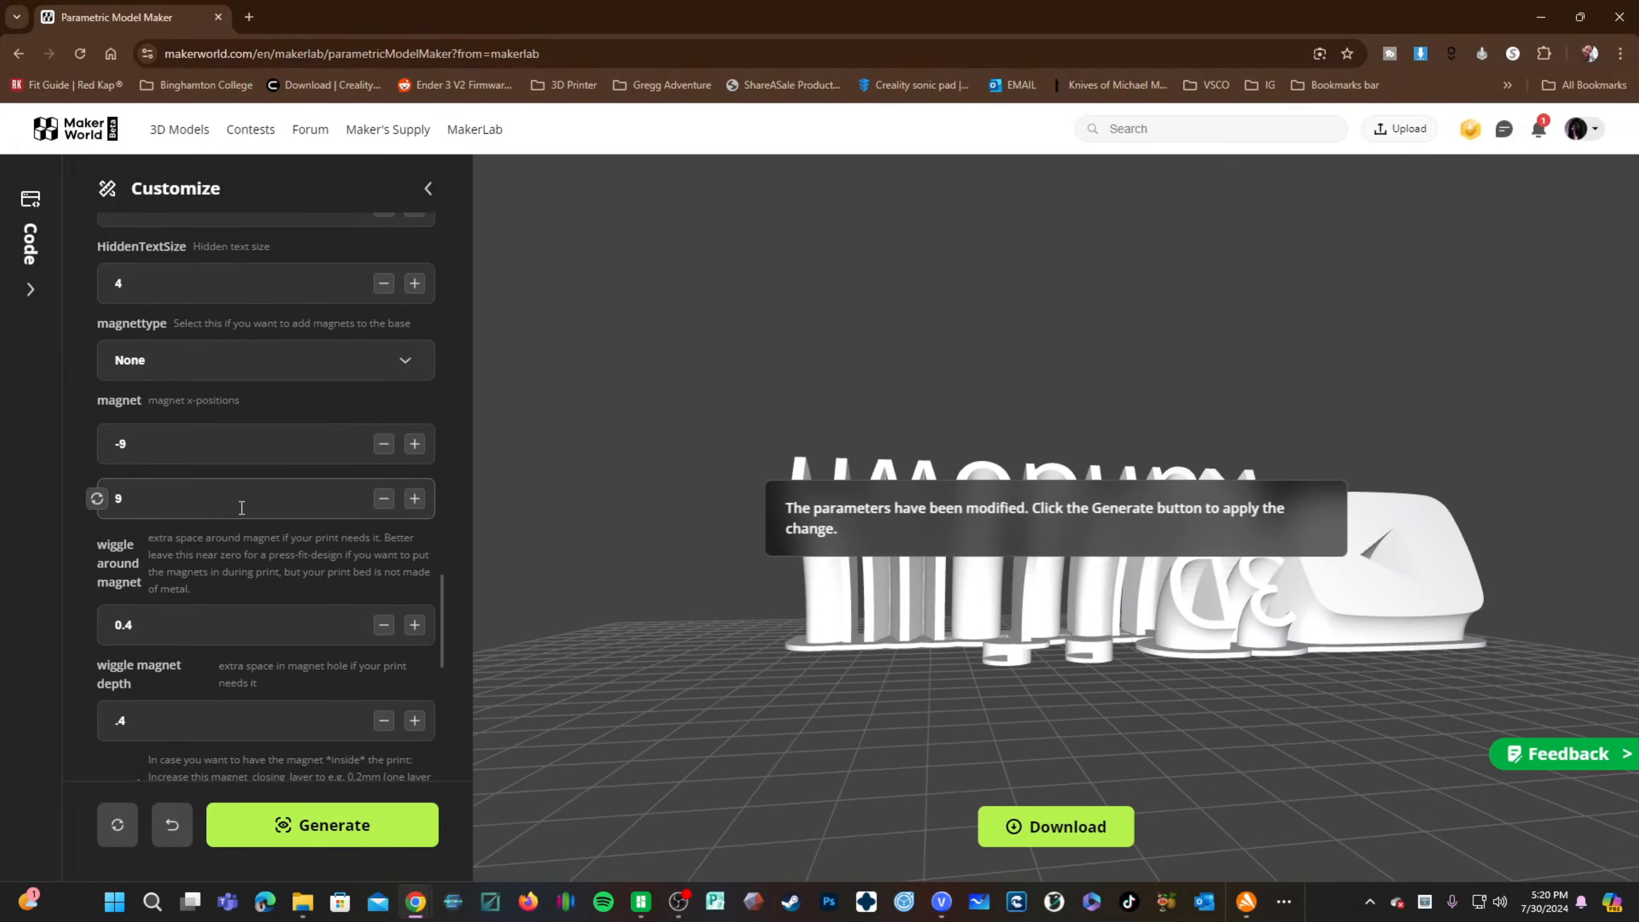
Step: Regenerate the name plate with the magnet type set to None
scroll(248, 558, up, 8)
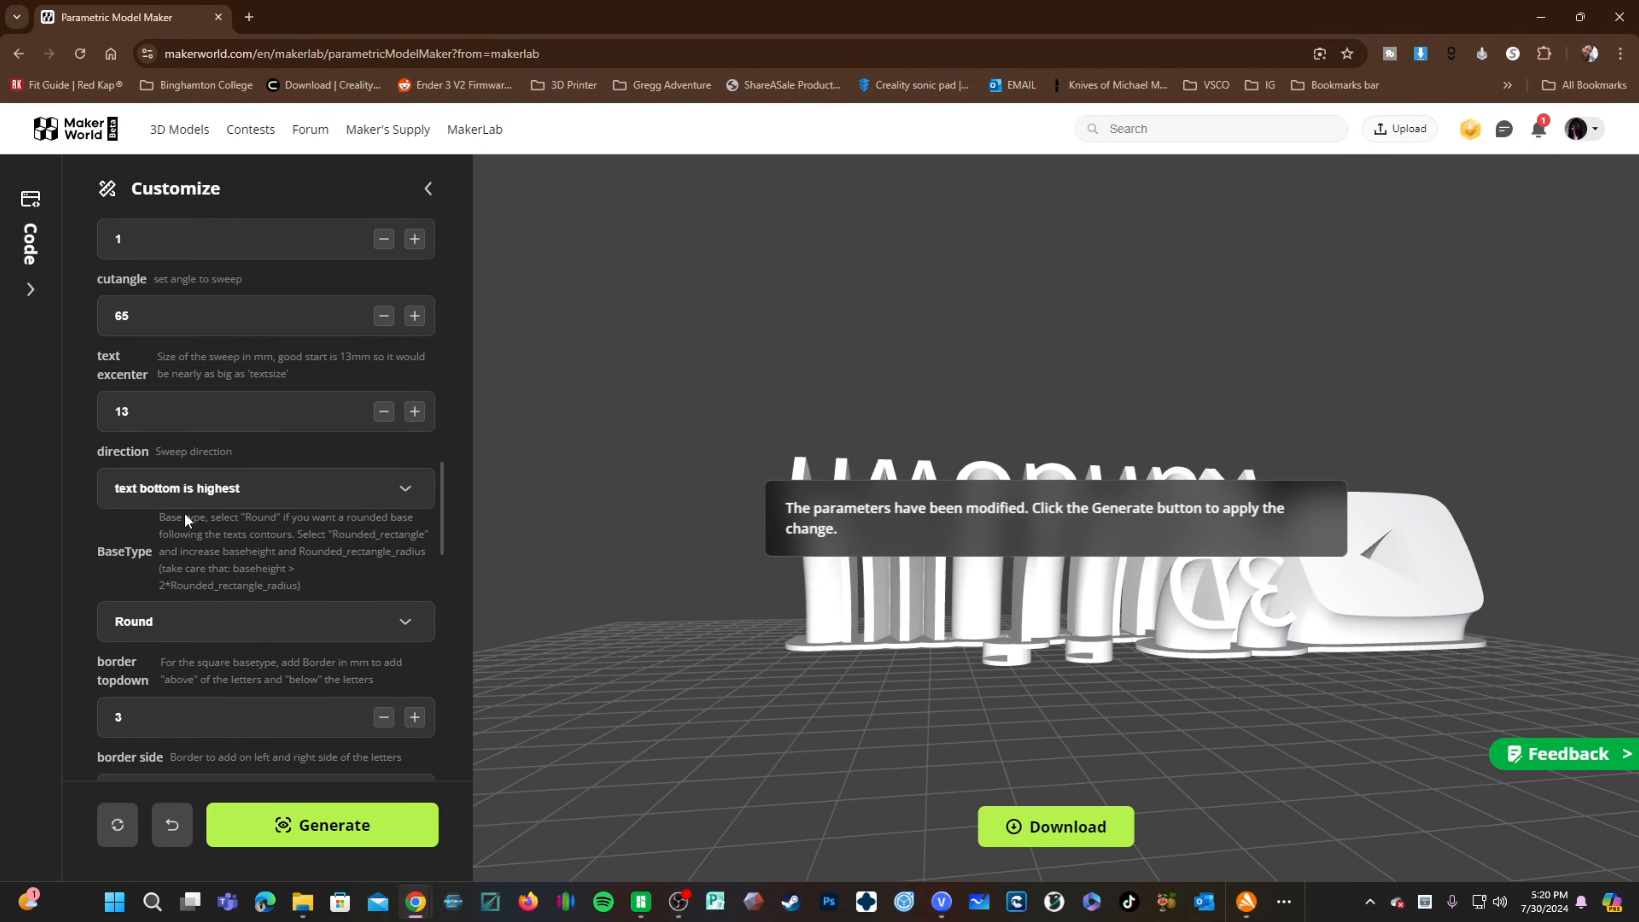
click(340, 815)
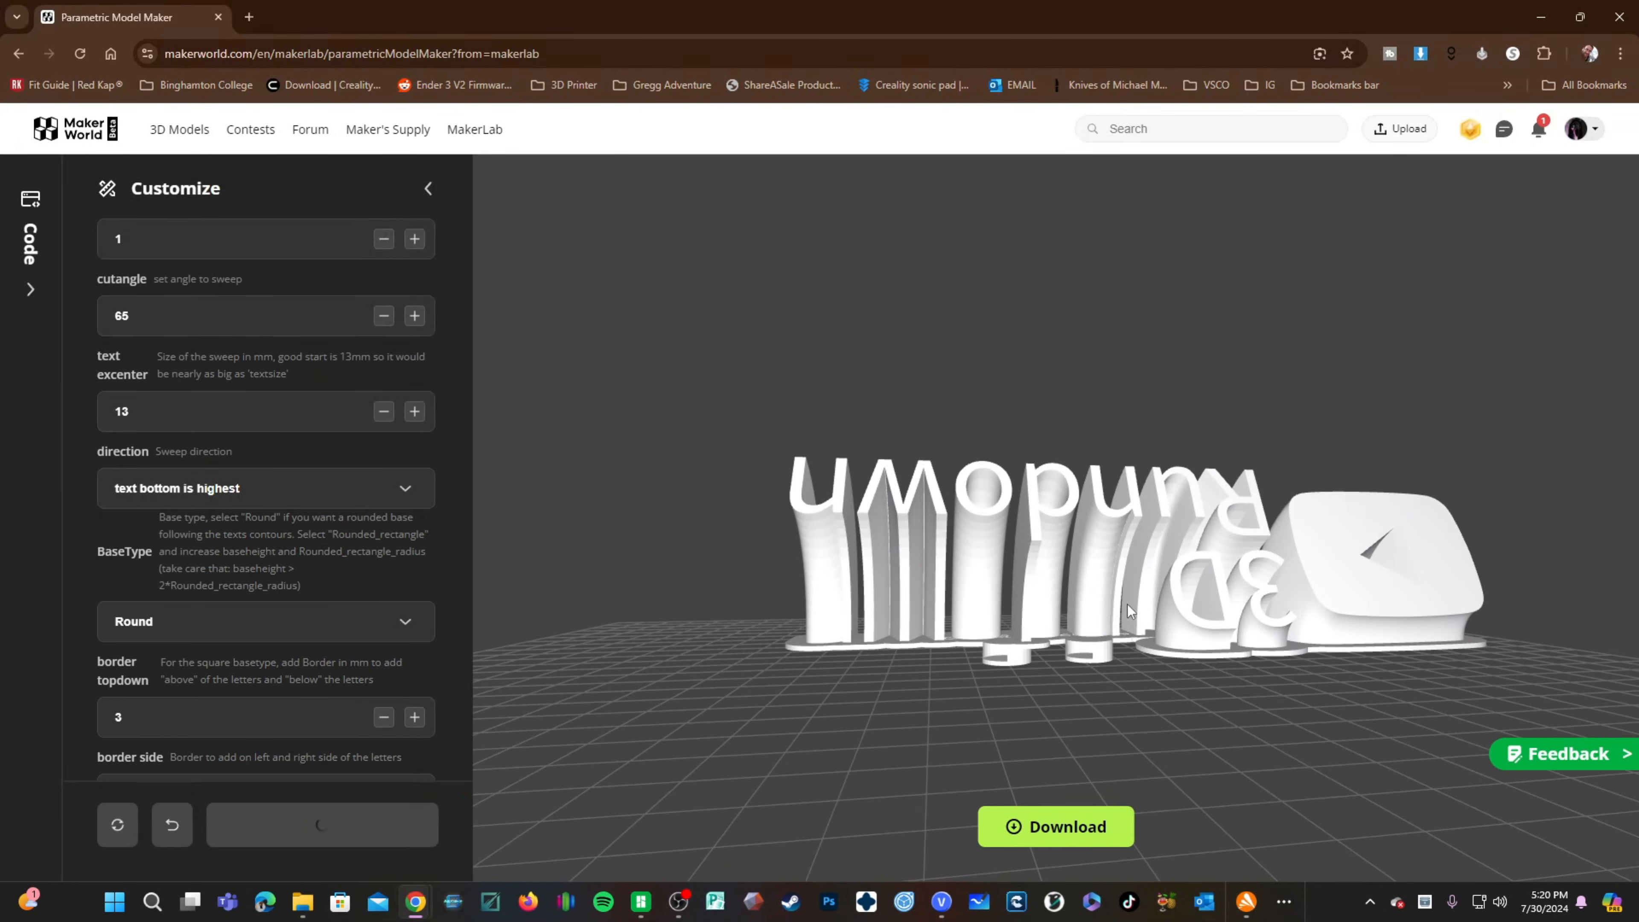
drag(949, 725, 931, 767)
right_drag(705, 673, 629, 653)
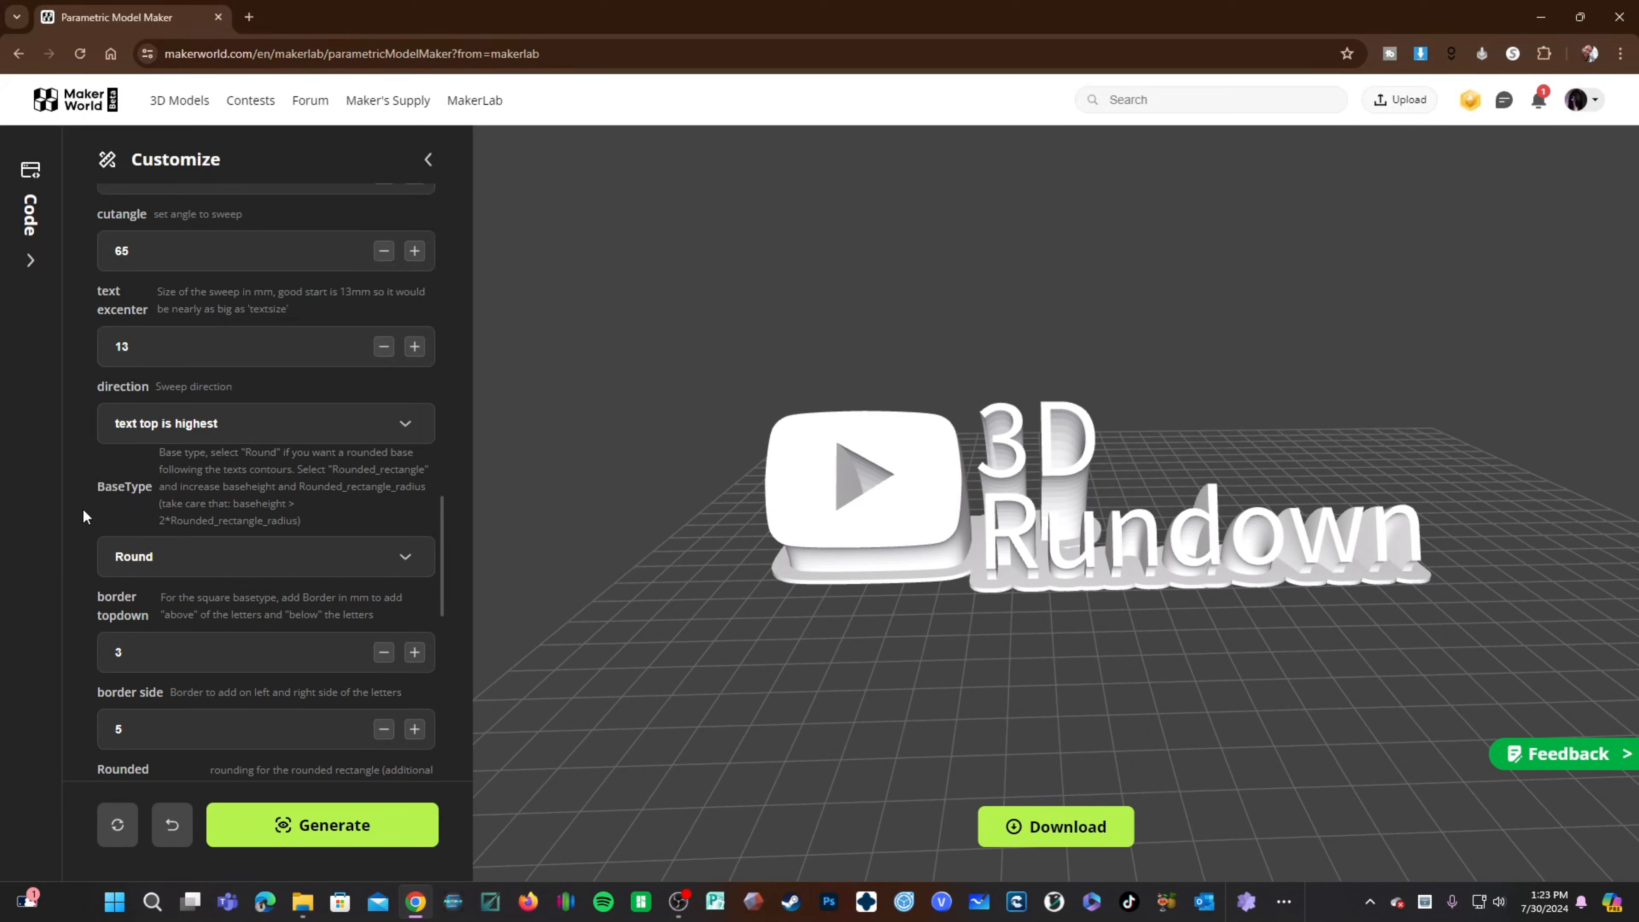
Step: Set the base type to Minimal_straight and regenerate the name plate, checking the base from several angles
drag(709, 684, 896, 750)
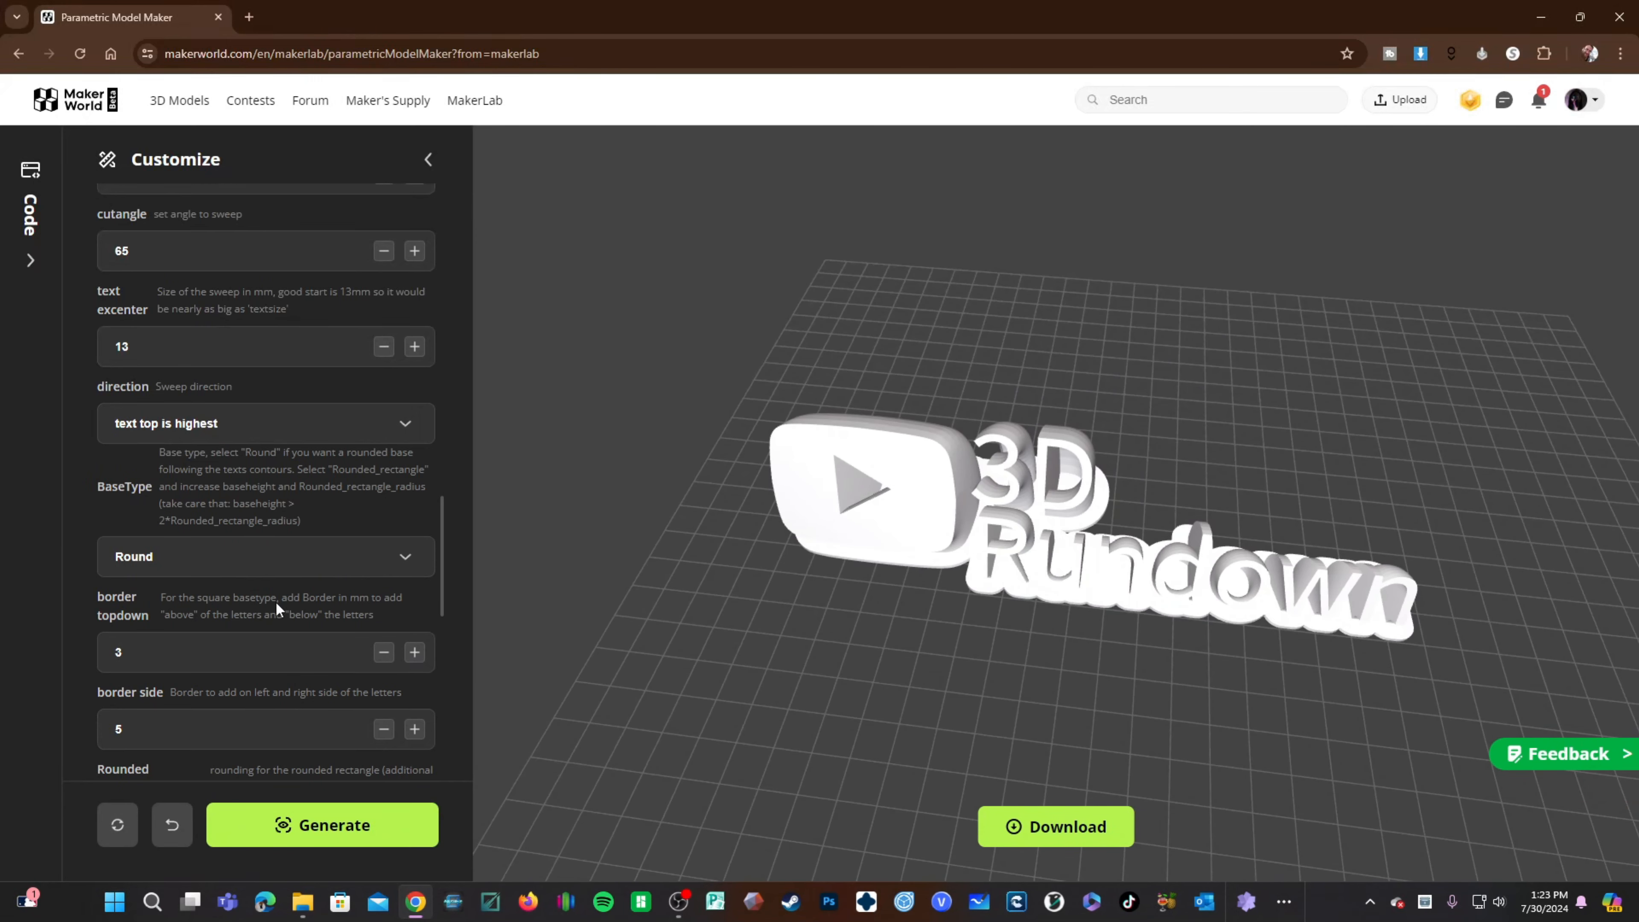
click(226, 561)
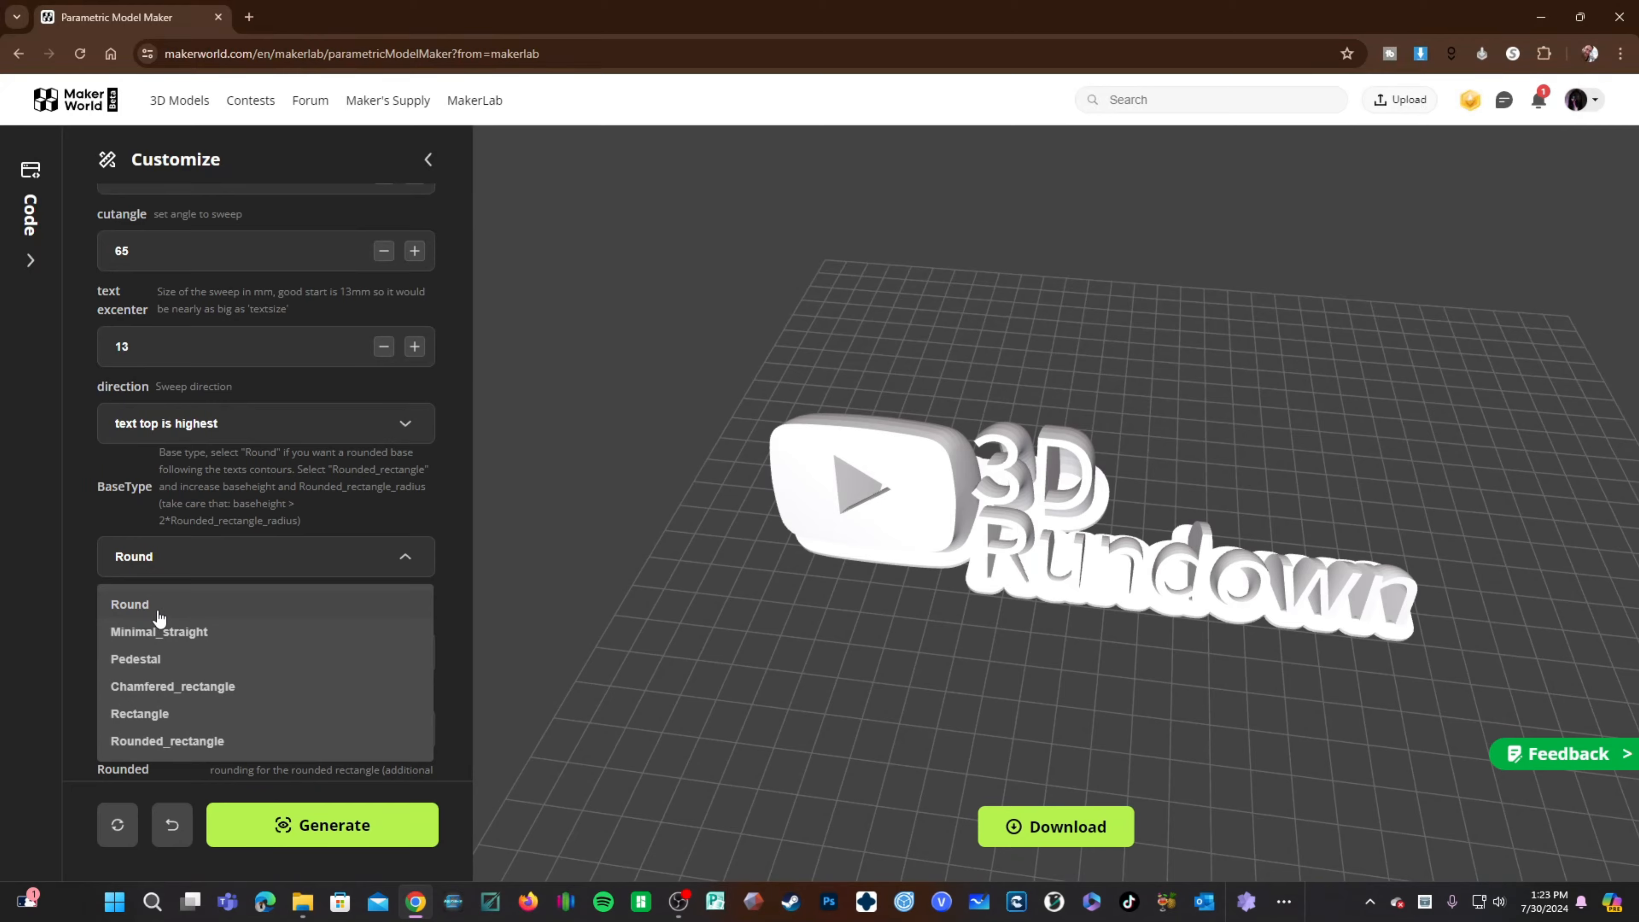
click(748, 636)
drag(1211, 707, 1239, 674)
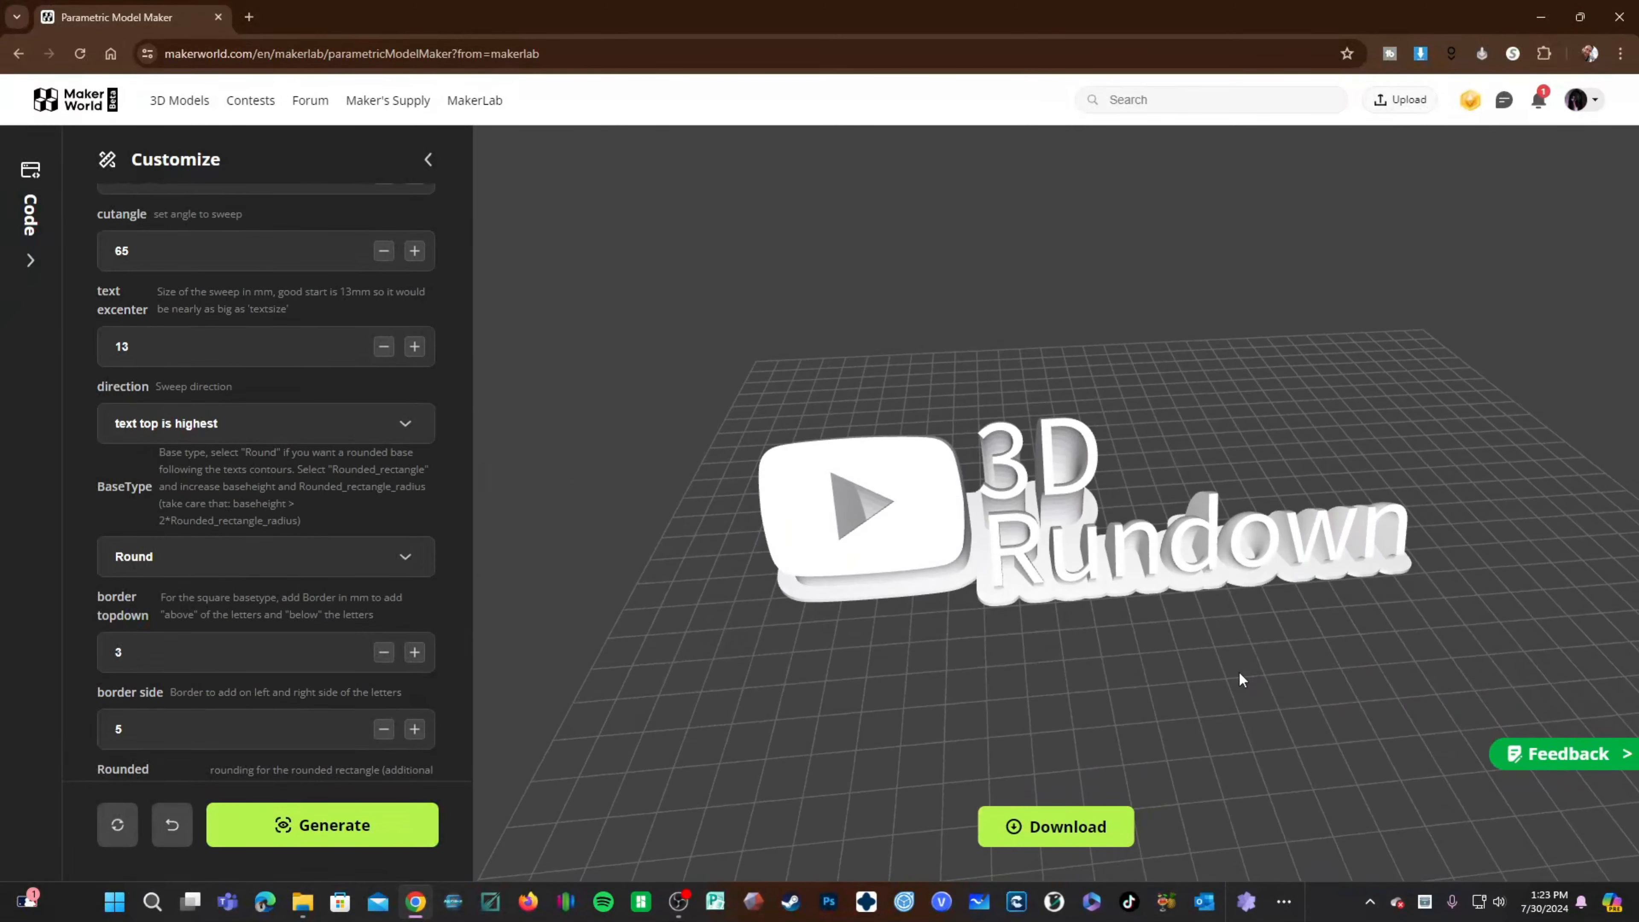
click(240, 556)
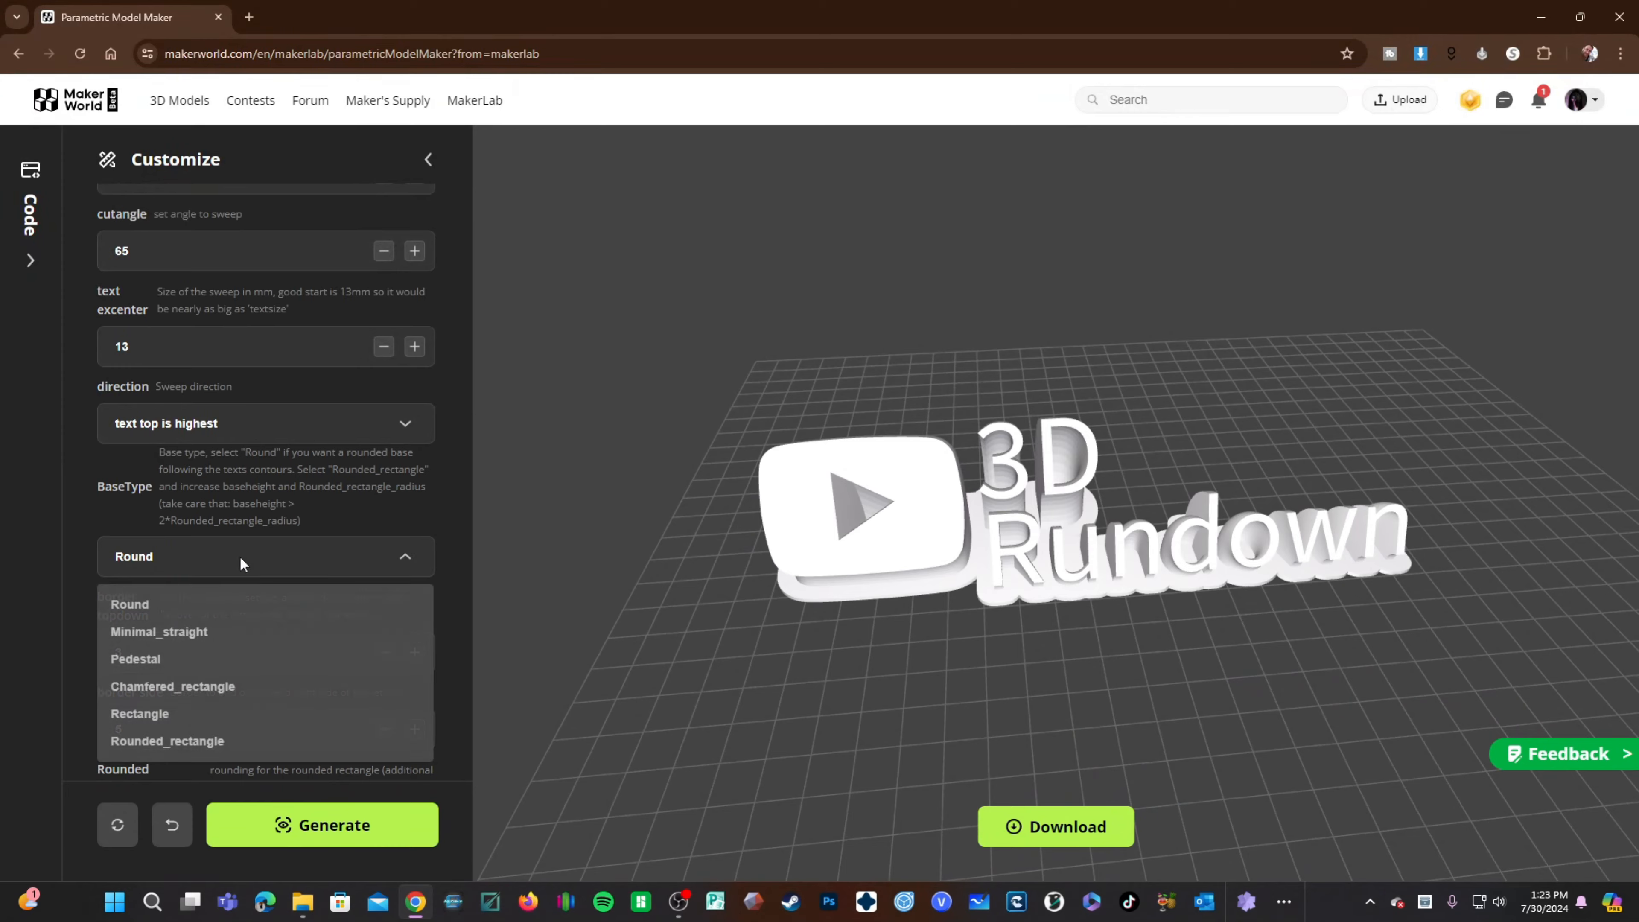
click(172, 630)
click(310, 824)
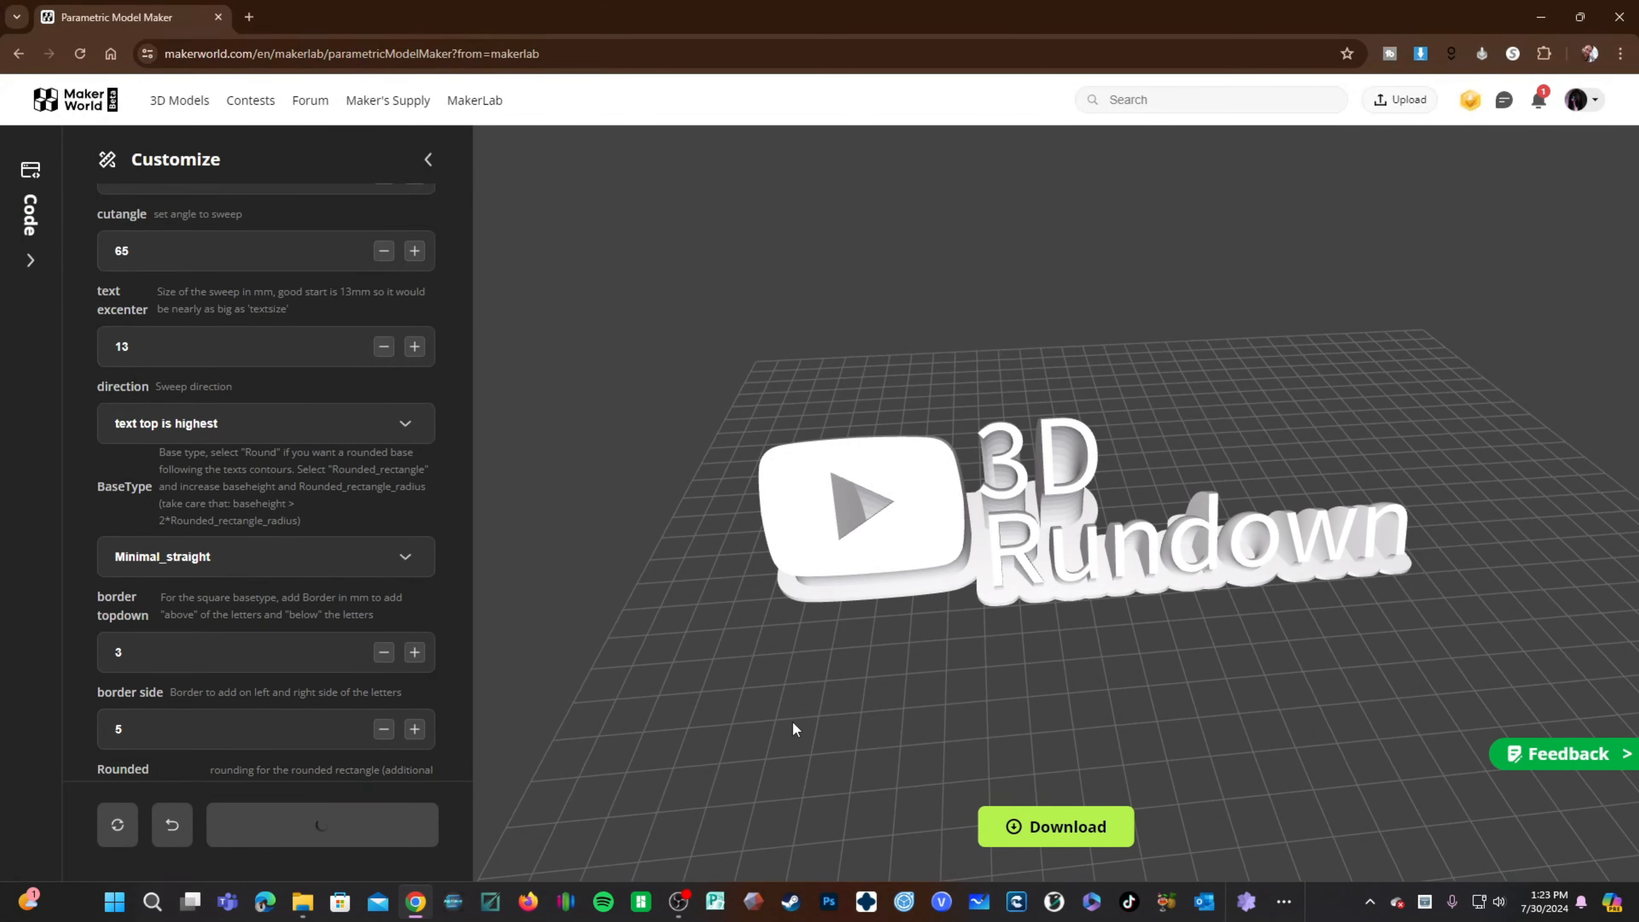
drag(1178, 655, 705, 670)
drag(1266, 613, 812, 586)
Step: Change the base type to Pedestal and regenerate the name plate to inspect the new base
click(190, 559)
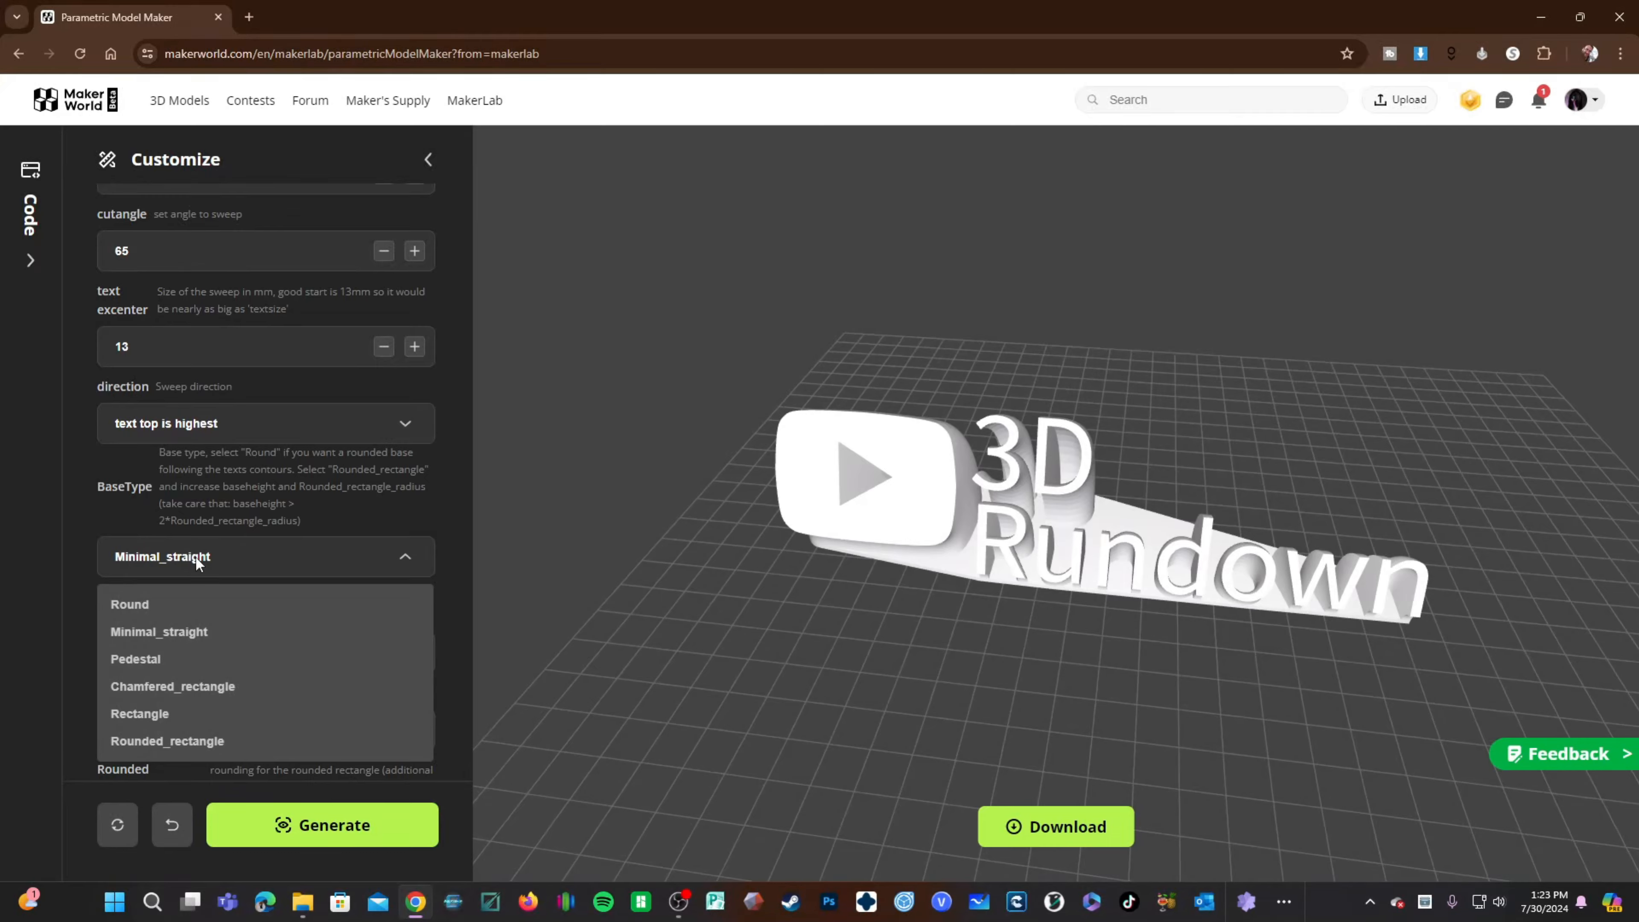
click(150, 659)
click(304, 825)
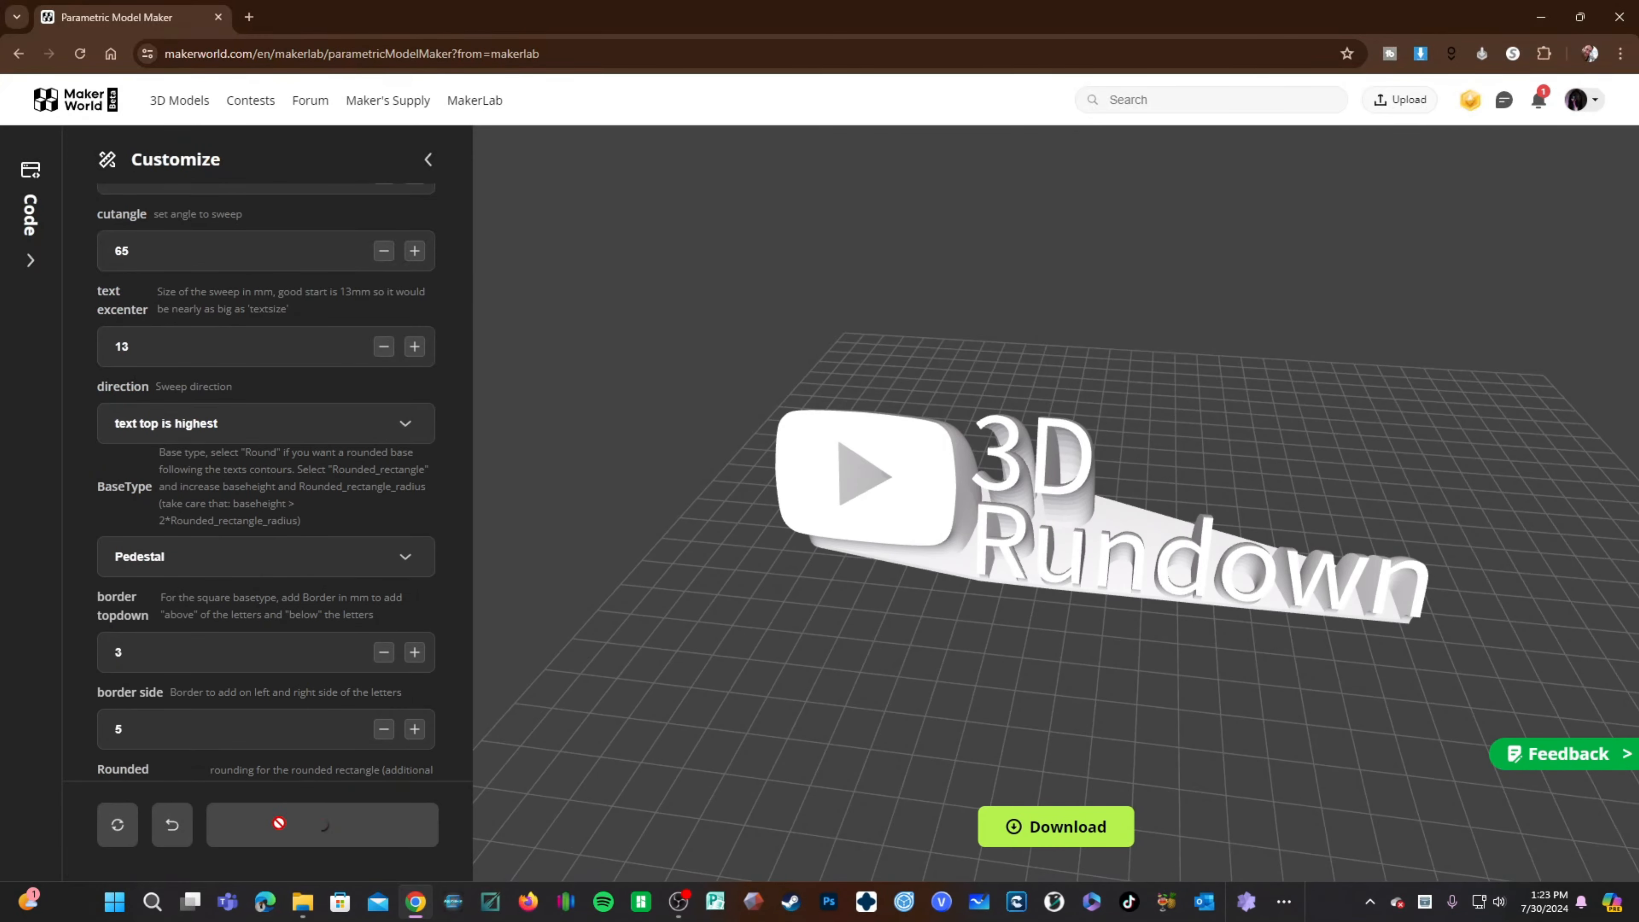
drag(849, 693, 1061, 770)
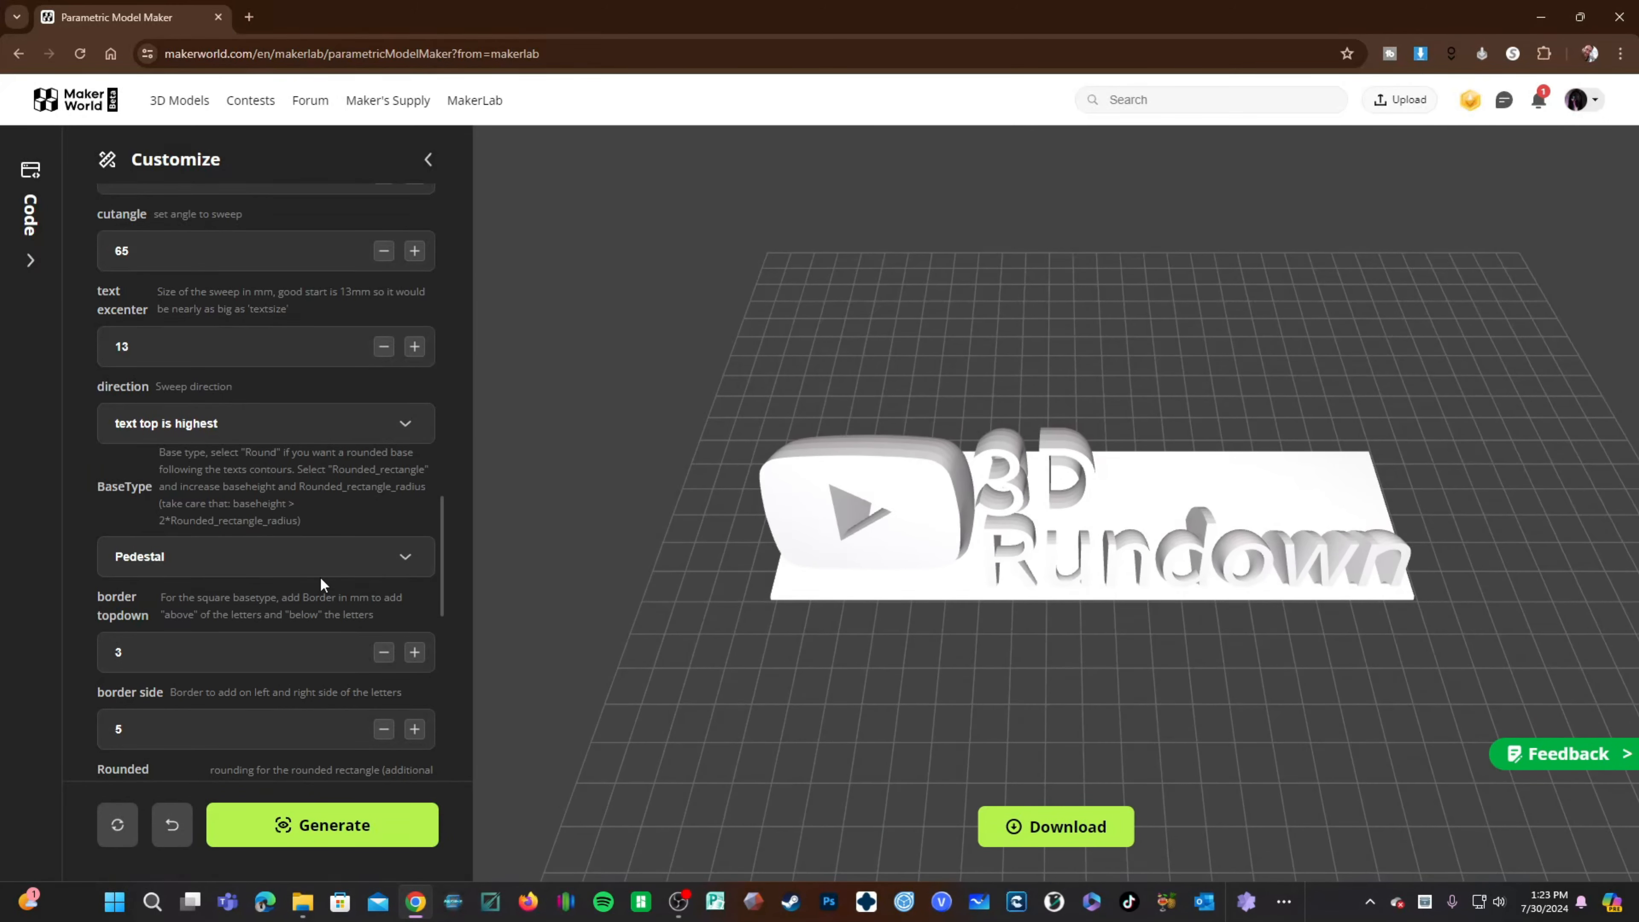
Step: Change the base type to Chamfered_rectangle and regenerate the name plate
click(281, 565)
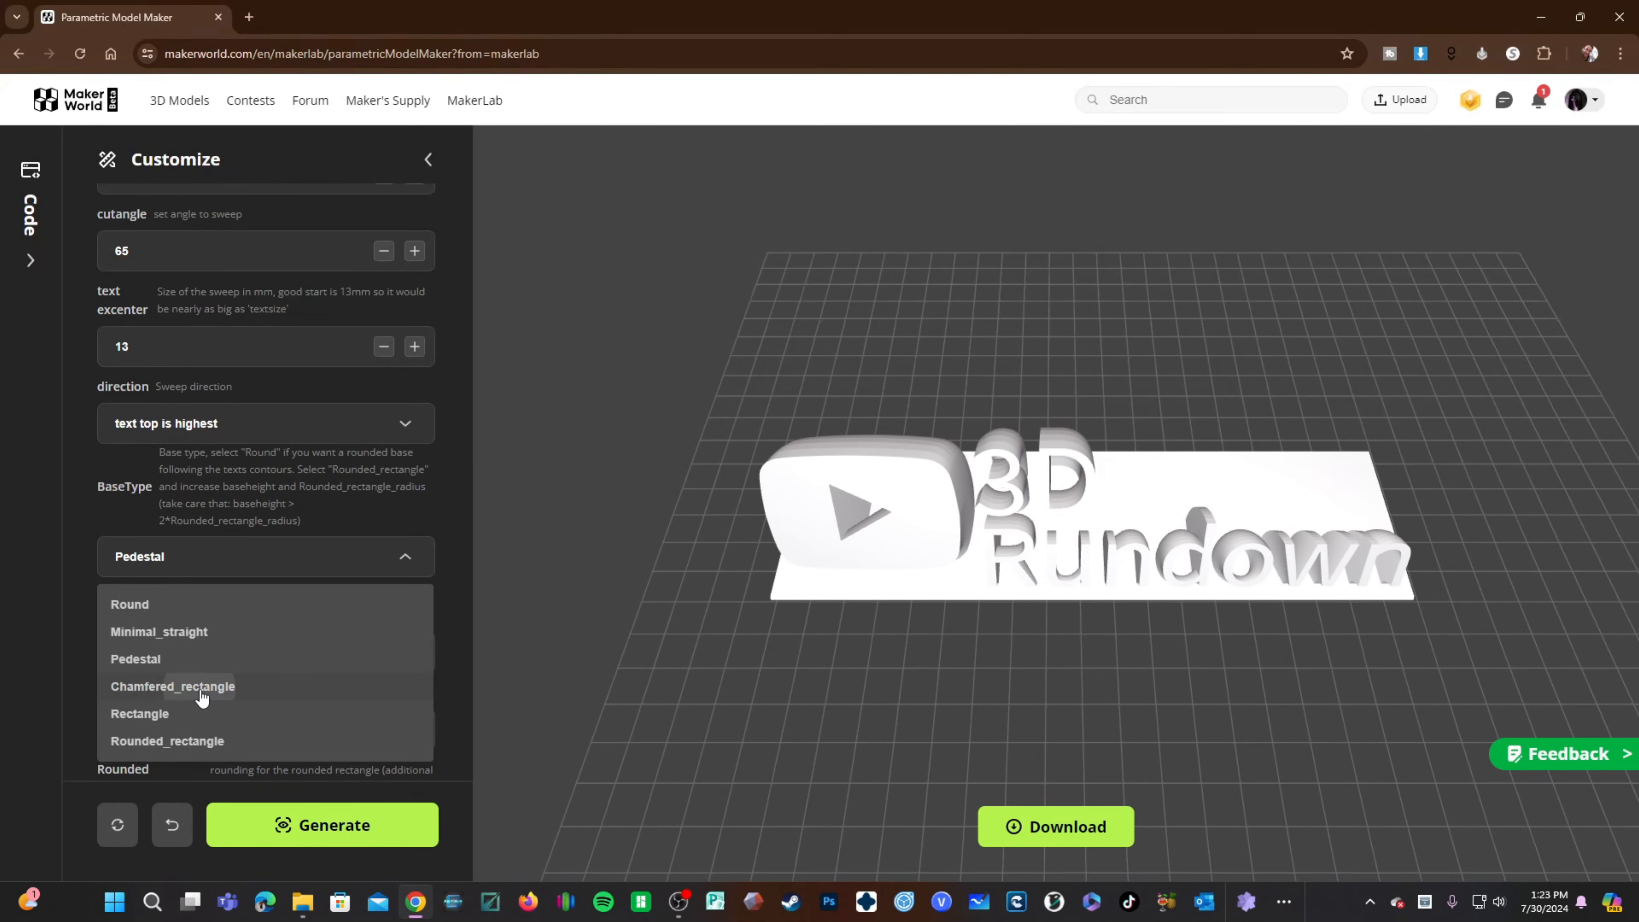
click(187, 689)
click(264, 815)
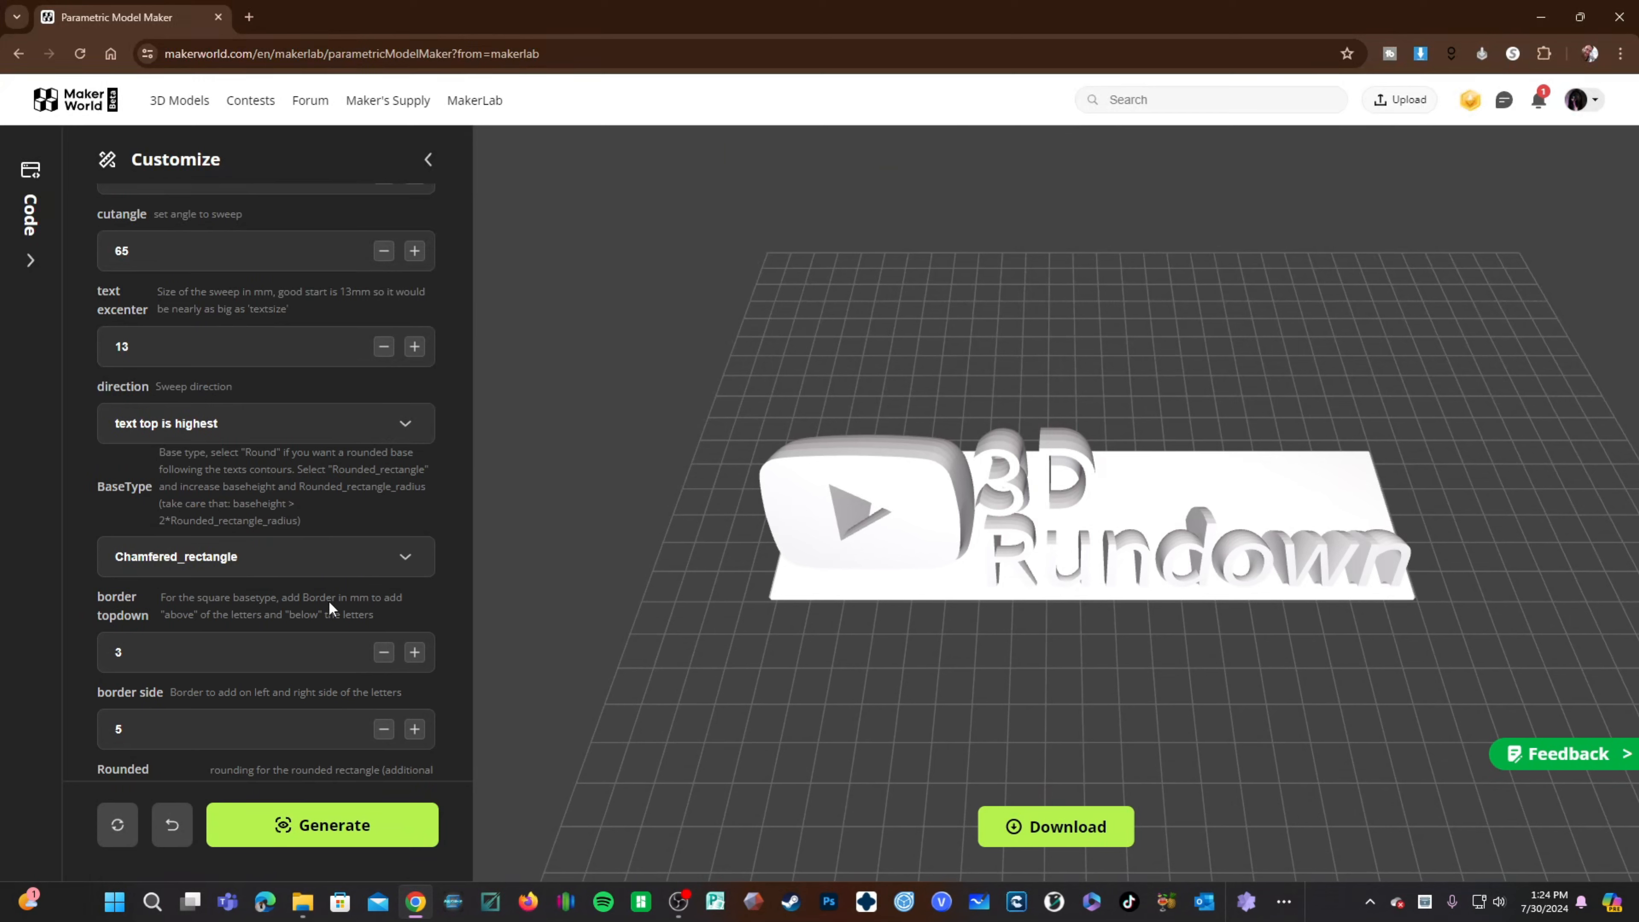
Step: Switch the base type to Rectangle and regenerate the name plate
click(223, 563)
click(195, 713)
click(285, 818)
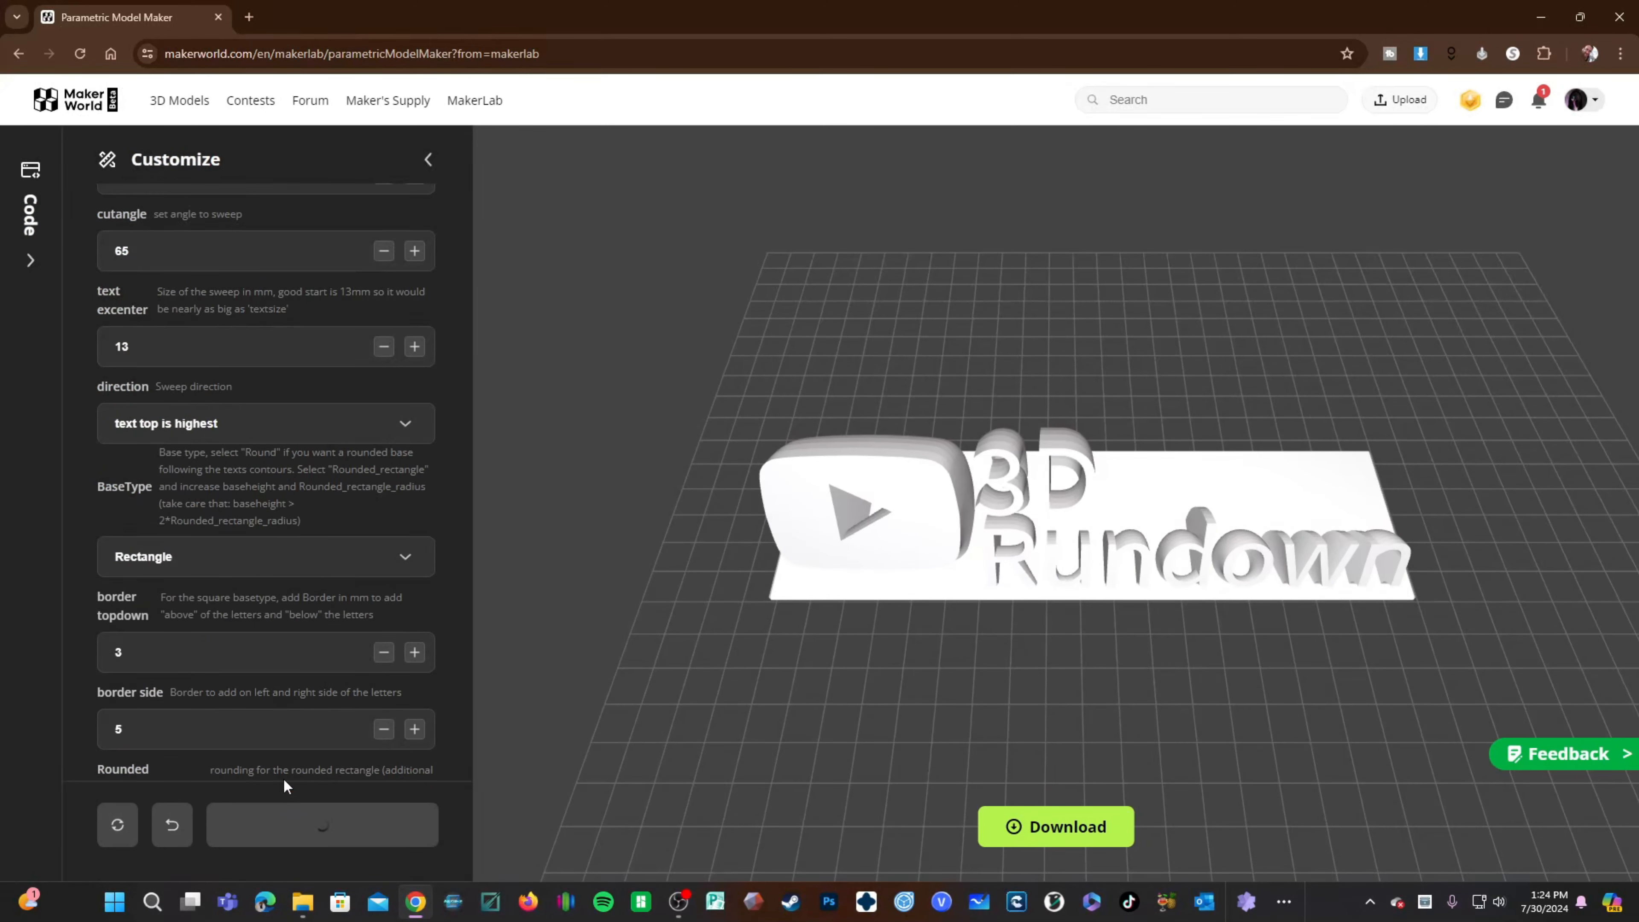
Step: Set the base type to Rounded_rectangle and regenerate the name plate, inspecting the edges of its base
click(222, 566)
click(200, 737)
click(329, 815)
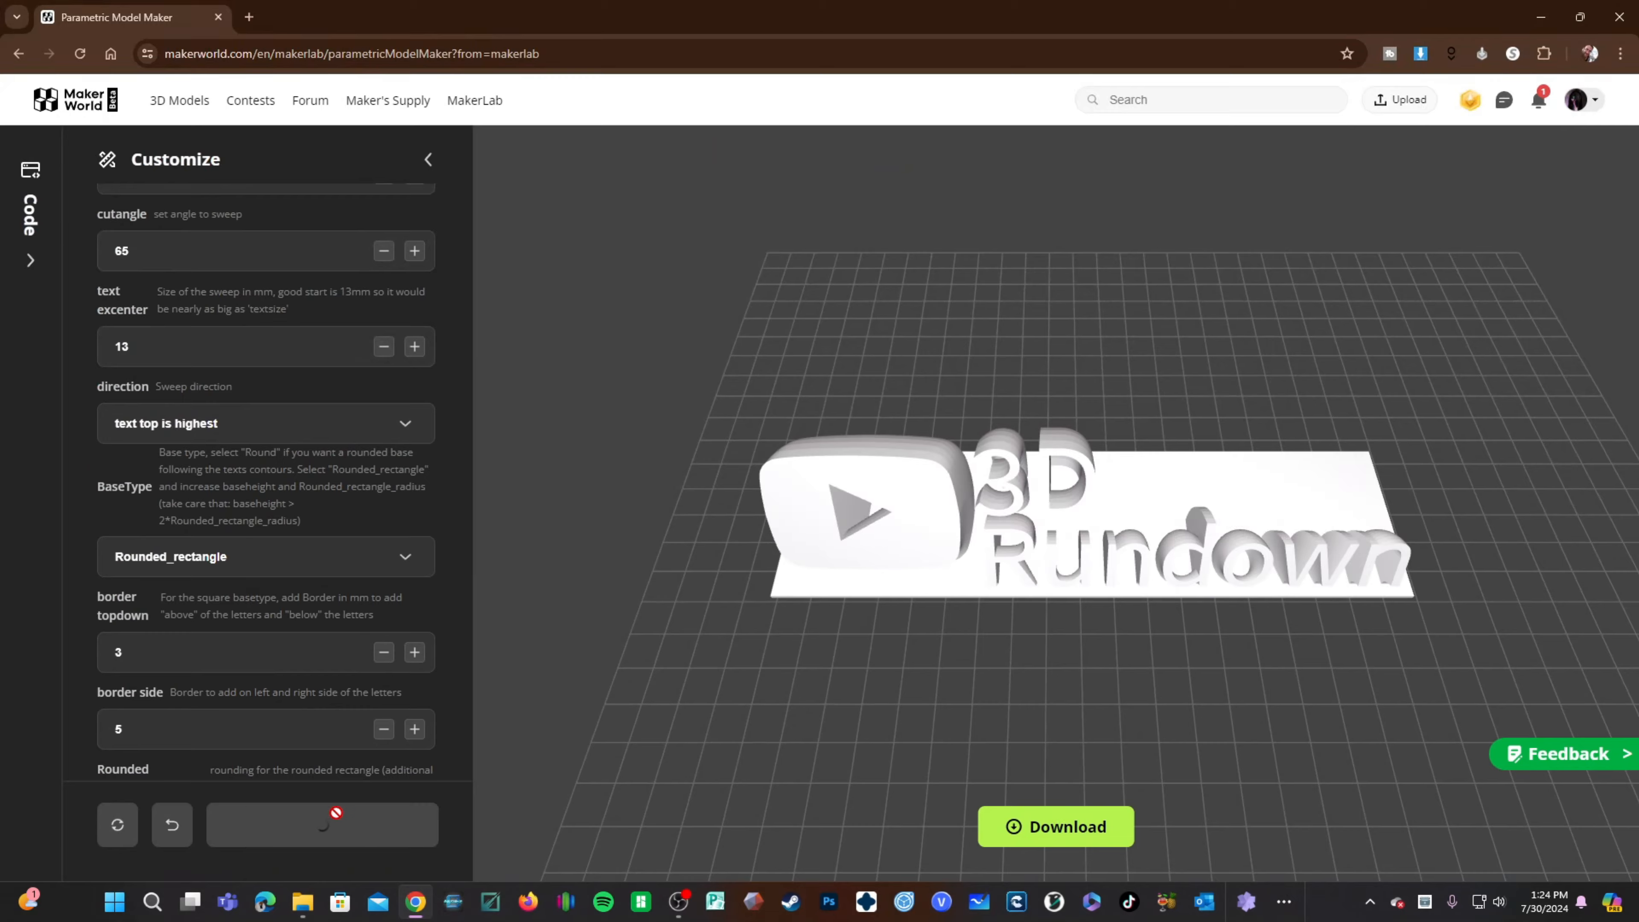
drag(1136, 692, 1186, 679)
drag(963, 639, 436, 542)
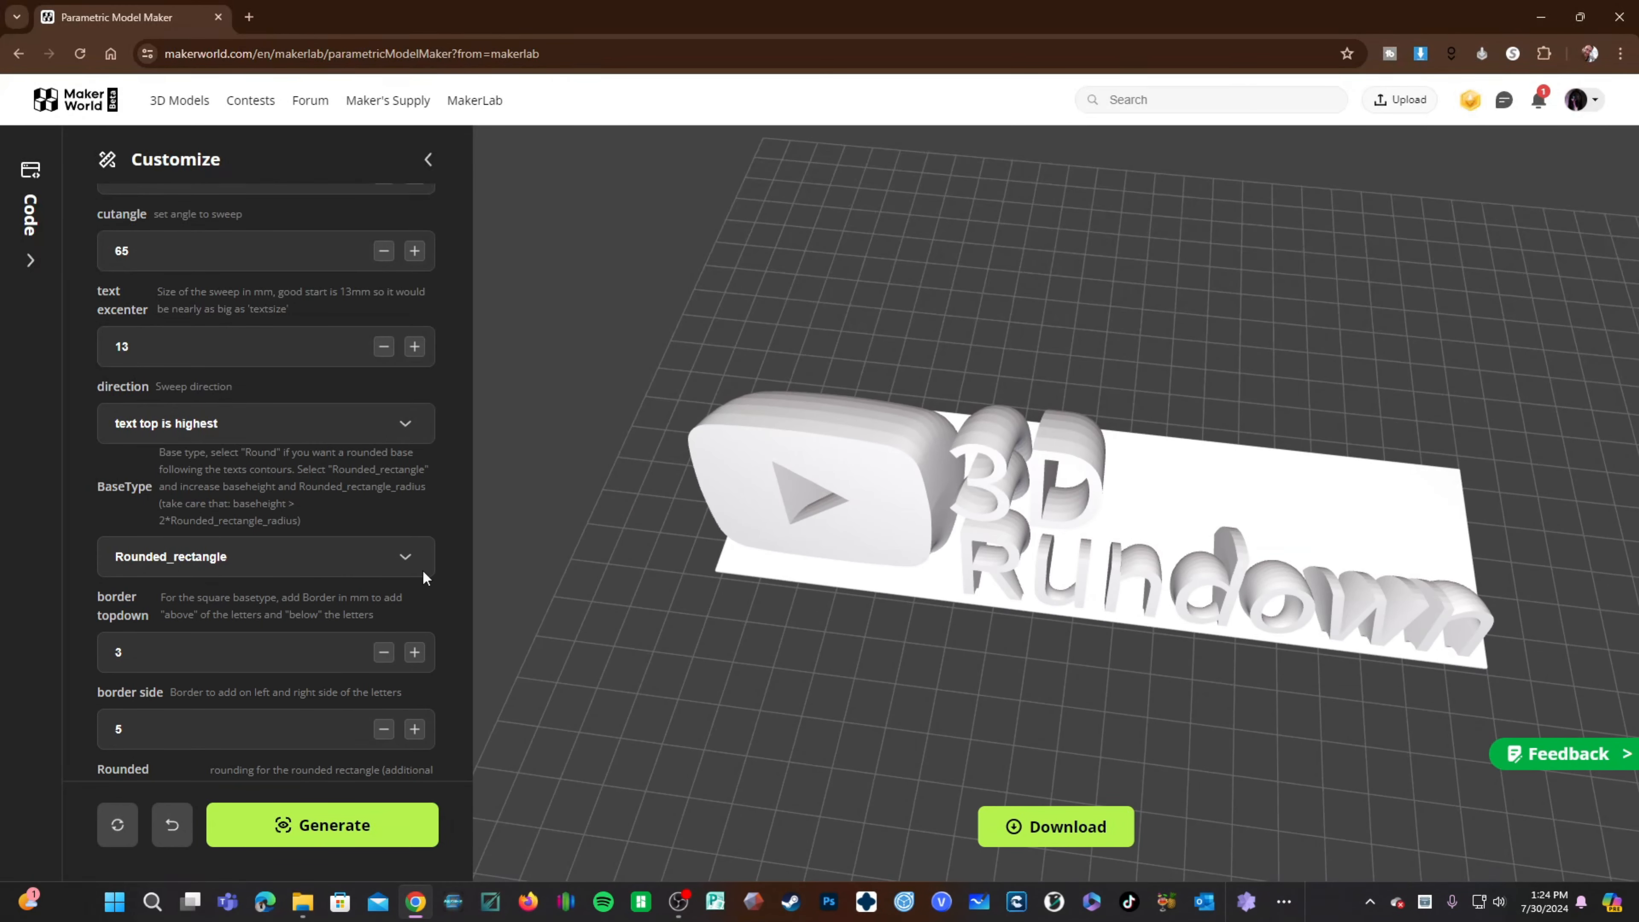
Step: Set the base type back to Round and regenerate the name plate
click(329, 559)
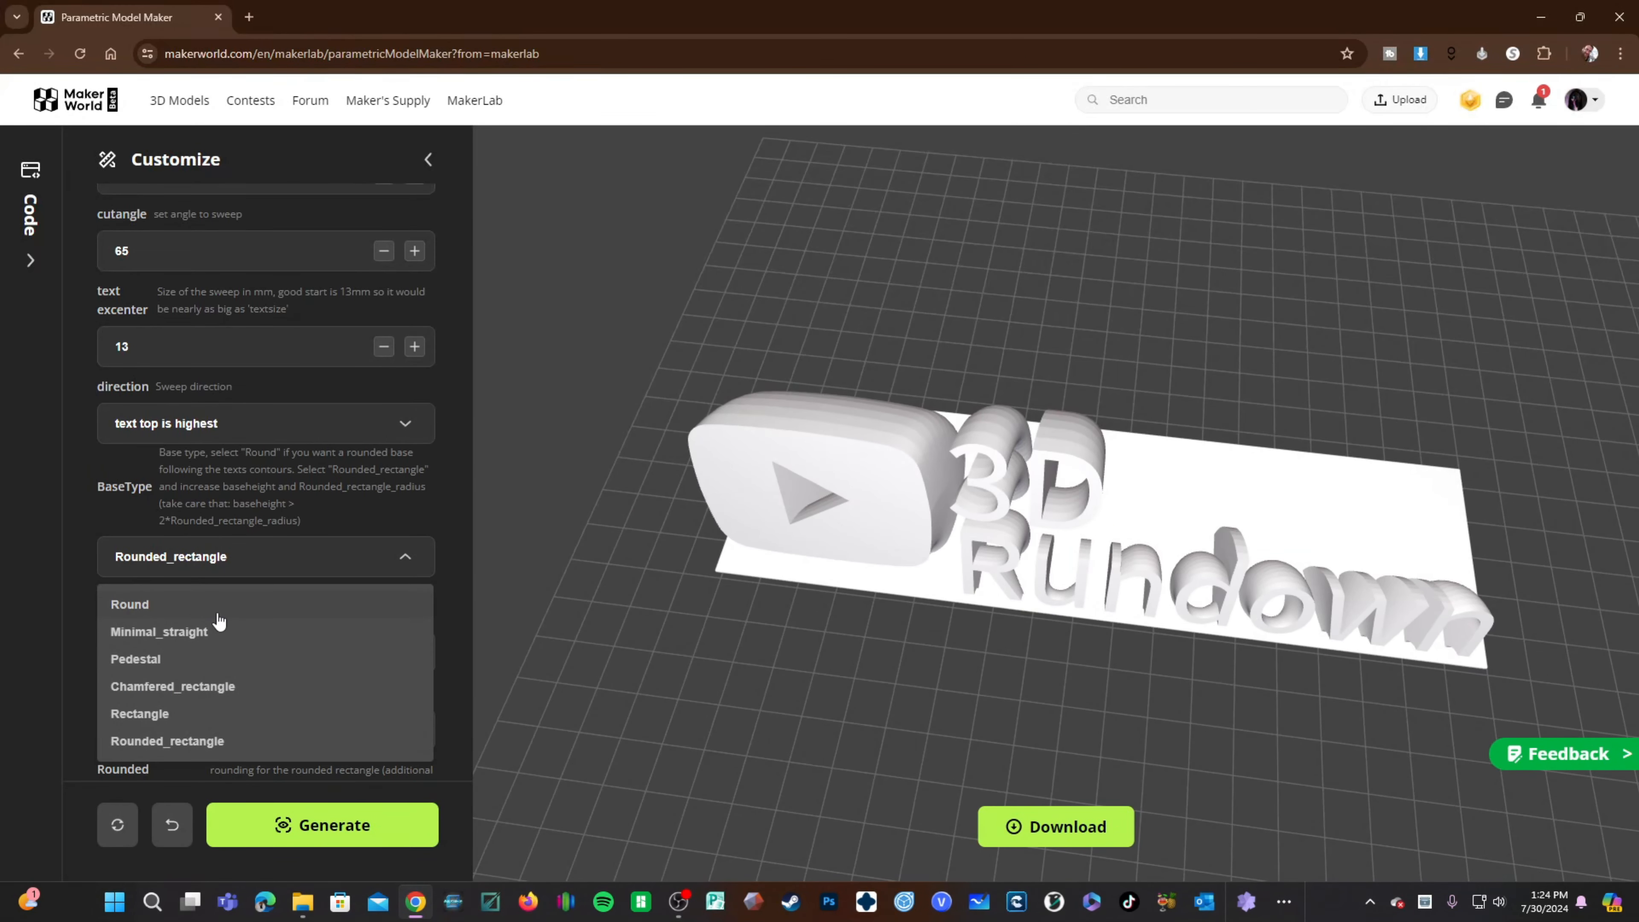
click(169, 604)
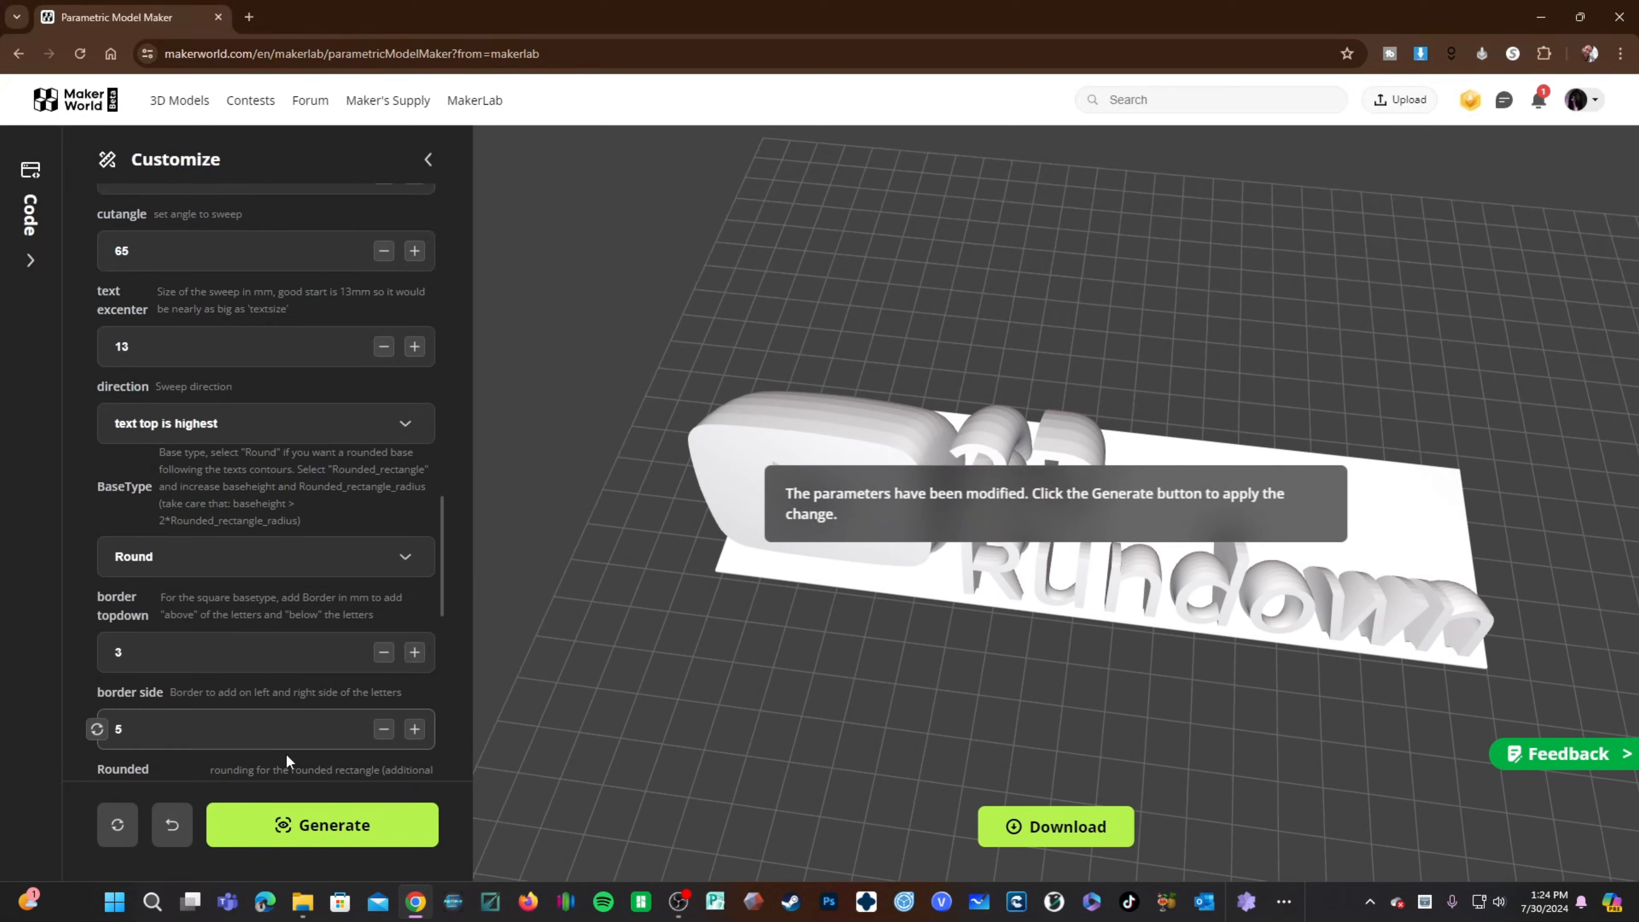
click(322, 824)
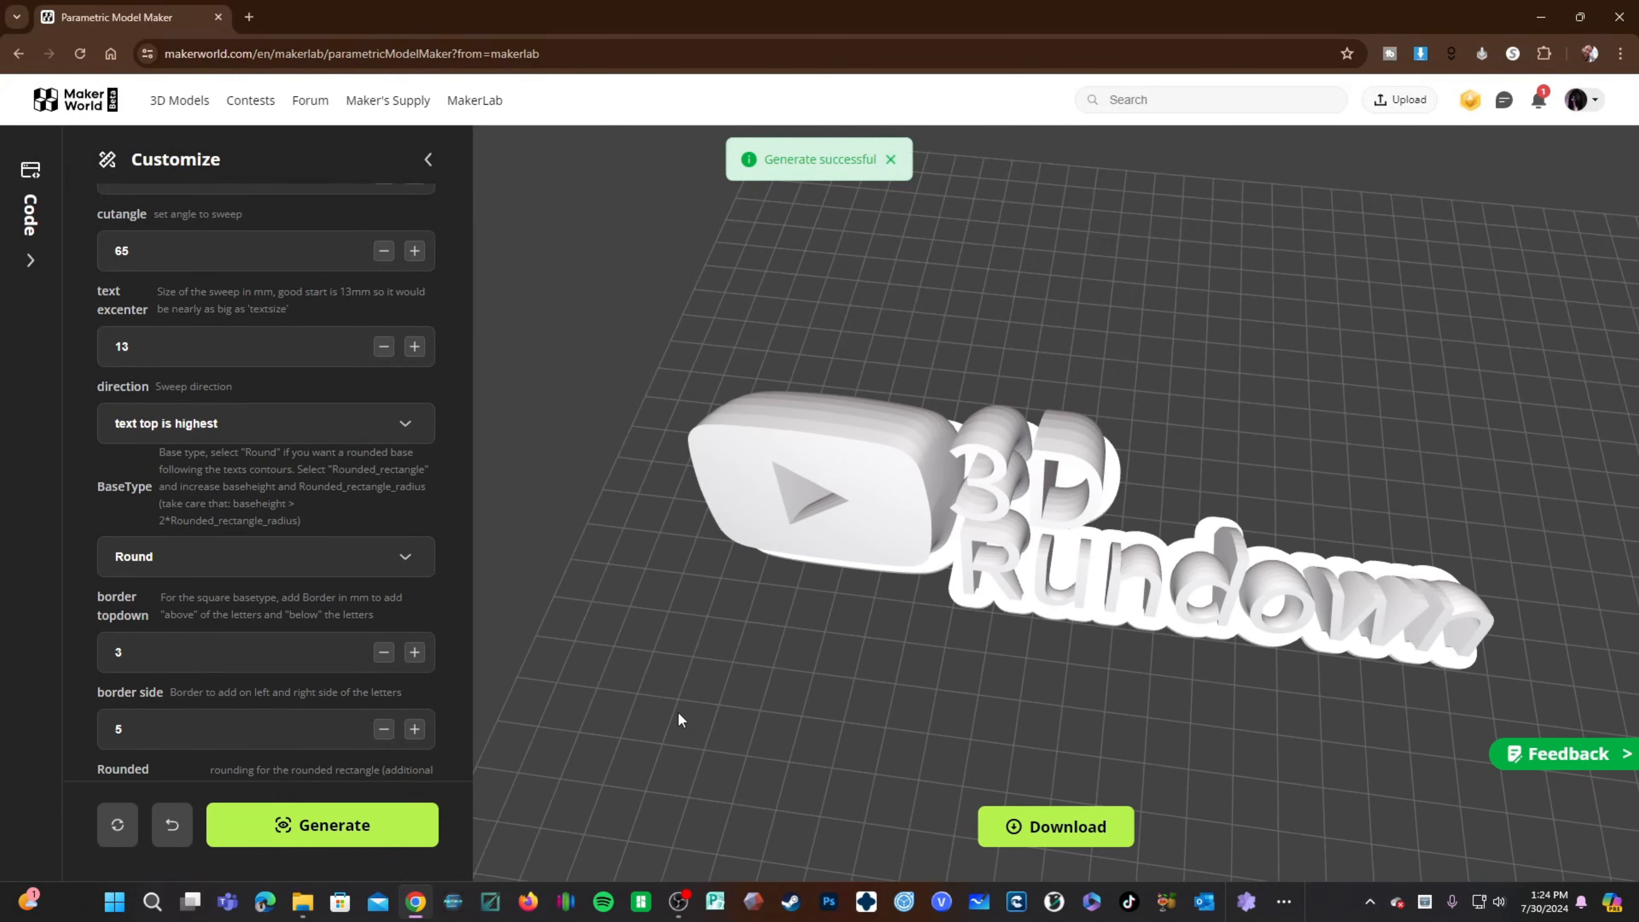
Step: Review the hidden text and hidden text size parameters, and examine the hidden lettering on the underside of the base
scroll(307, 617, down, 5)
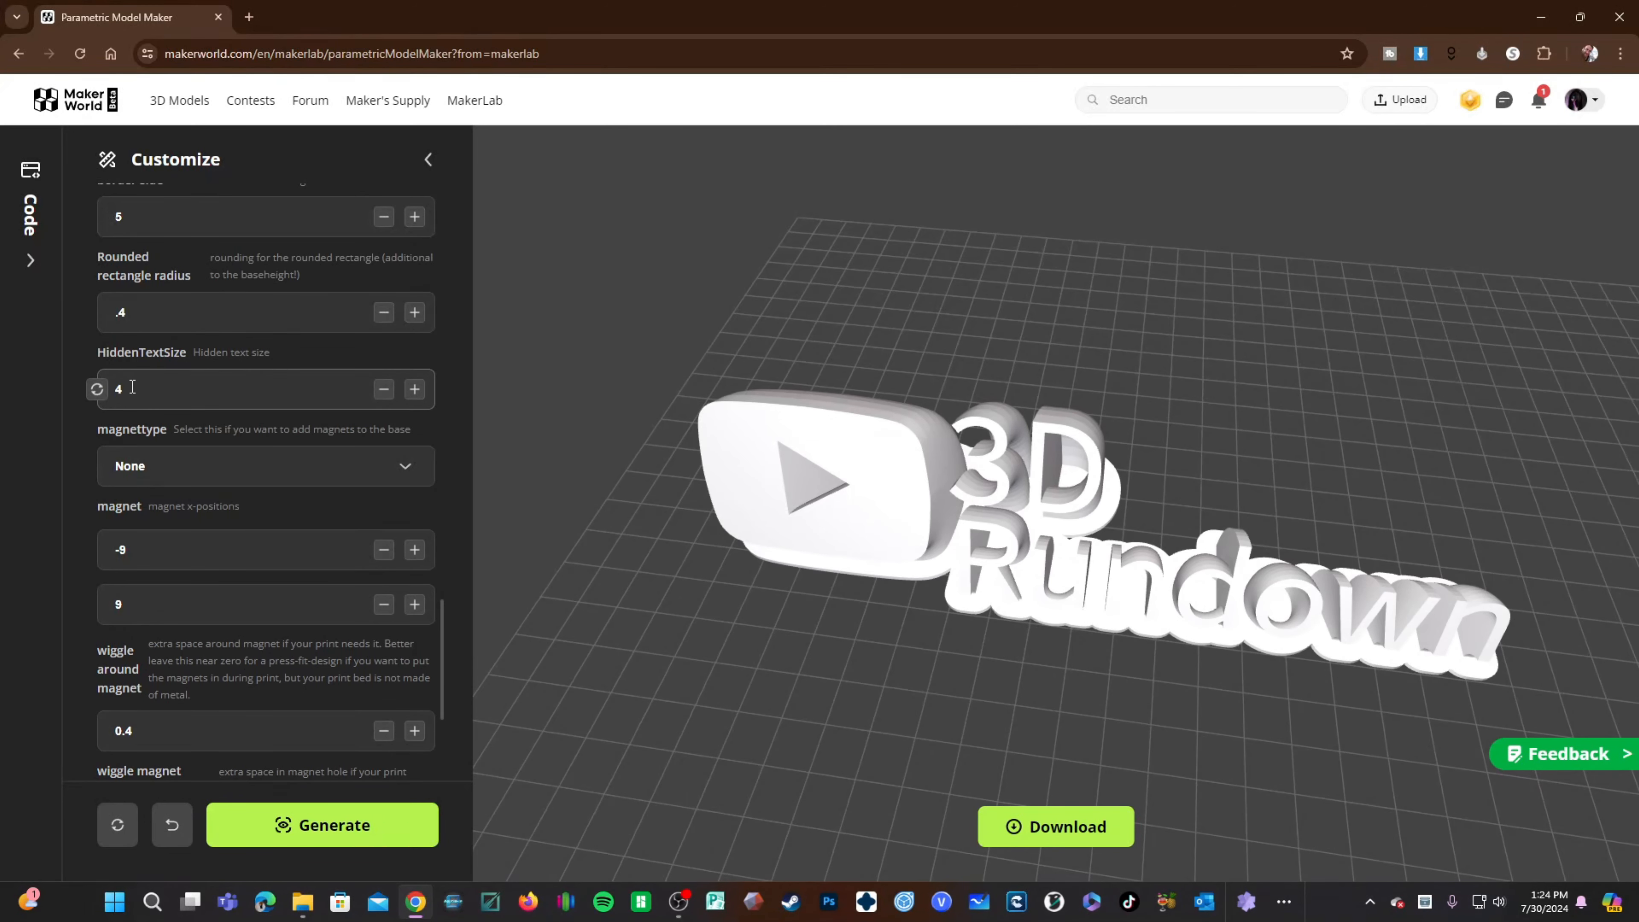
scroll(133, 387, up, 15)
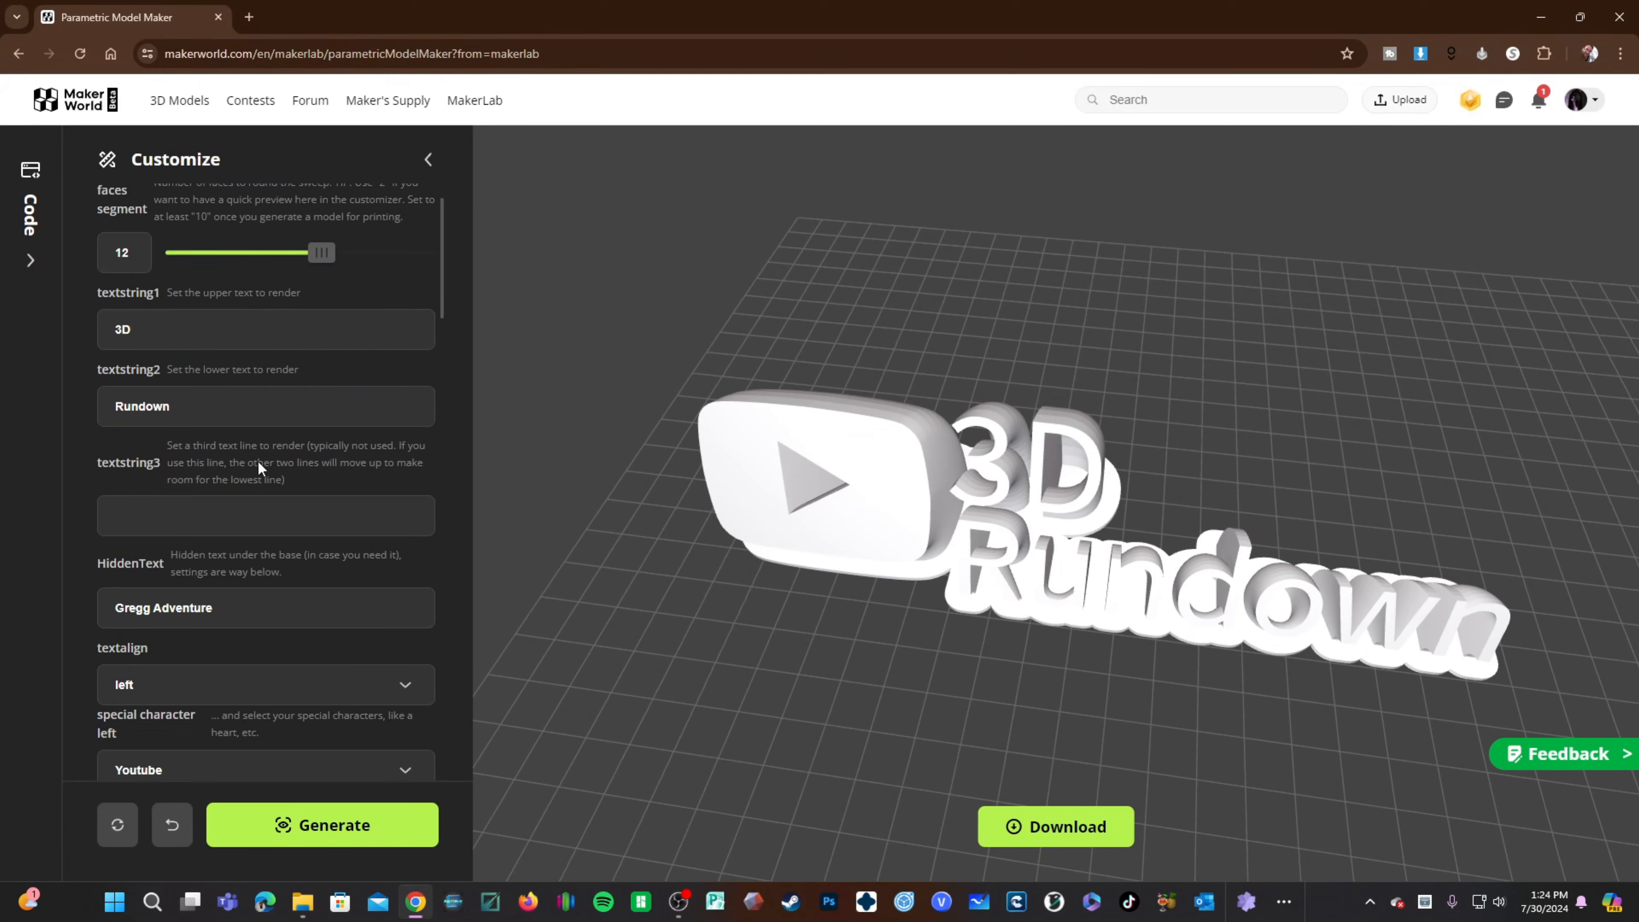
scroll(258, 460, up, 1)
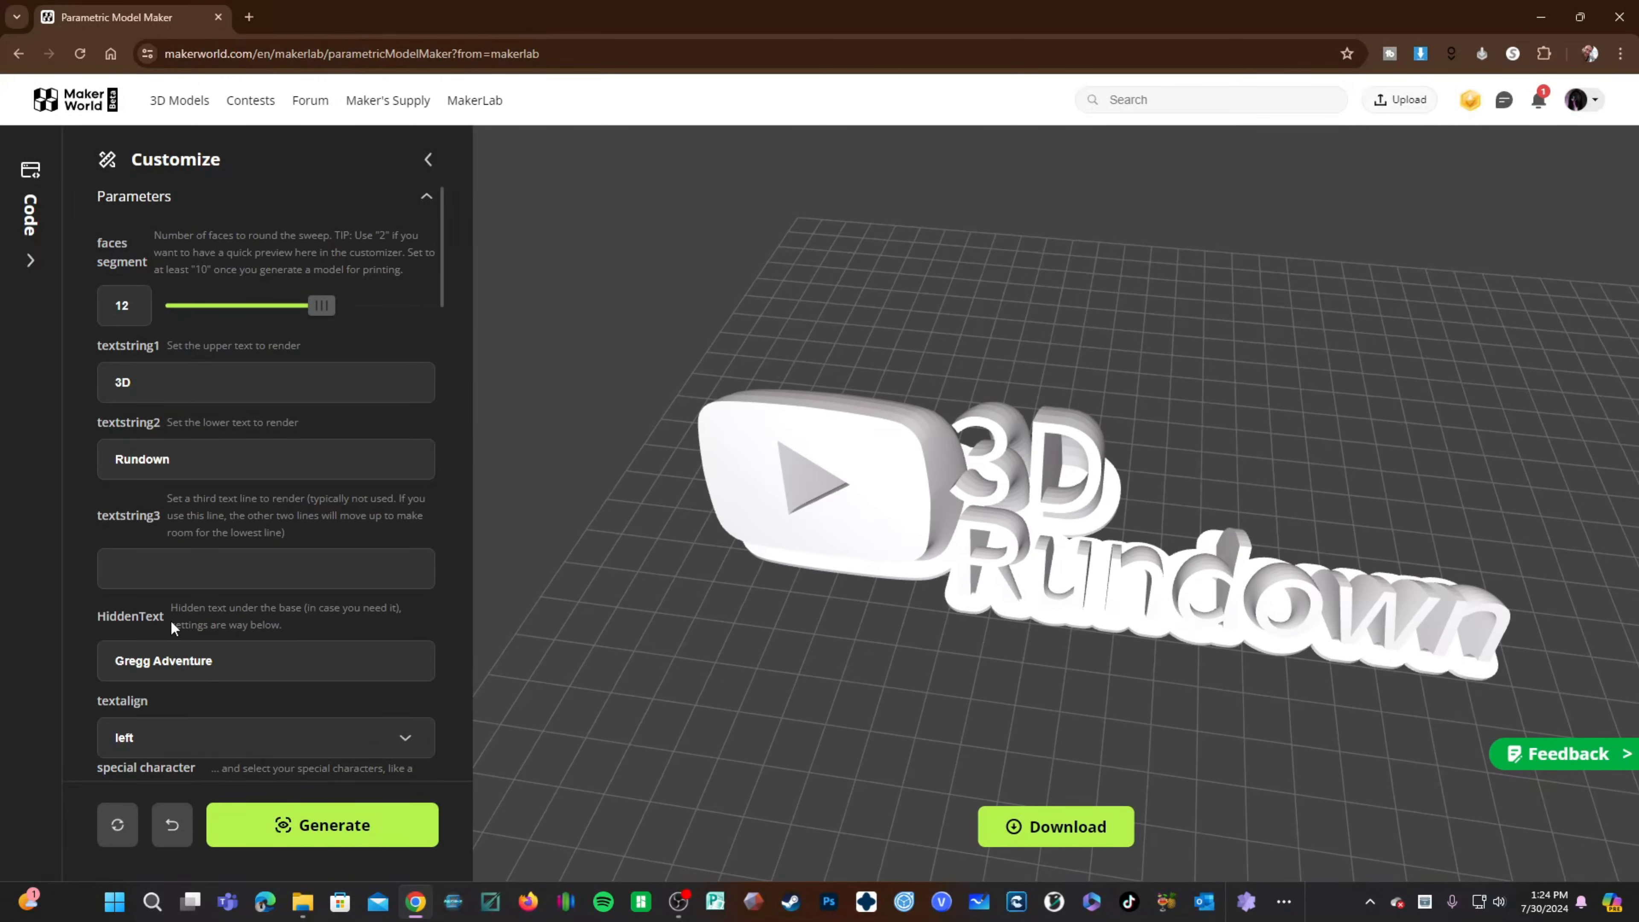
scroll(221, 575, down, 10)
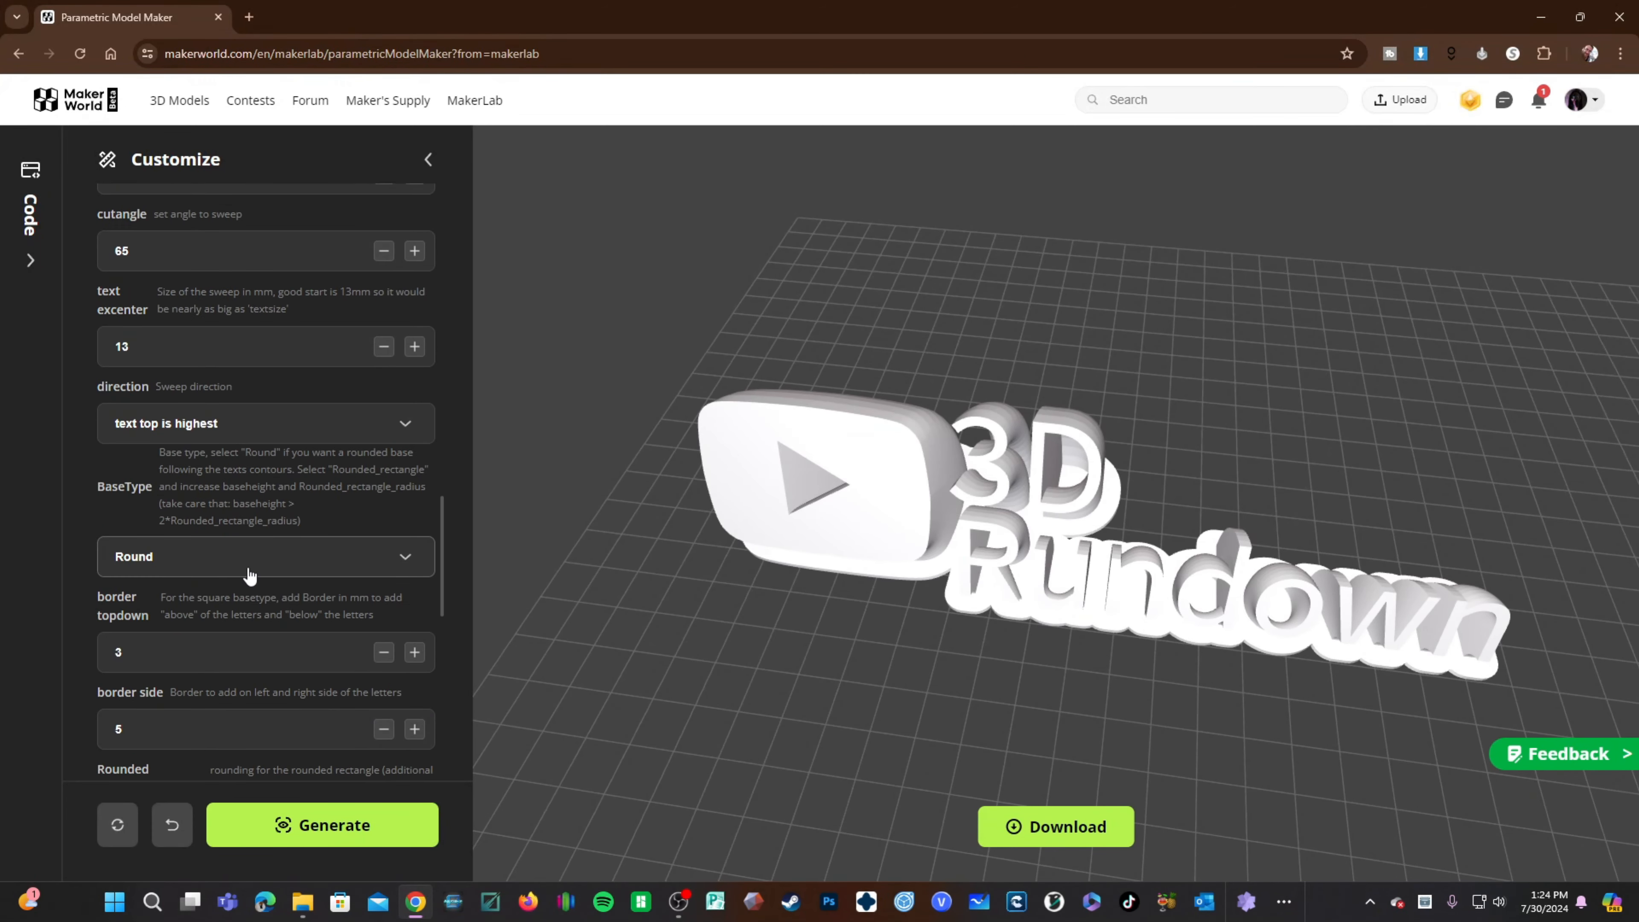
scroll(251, 574, down, 5)
drag(834, 713, 874, 452)
scroll(1214, 606, up, 8)
right_drag(1214, 644, 912, 532)
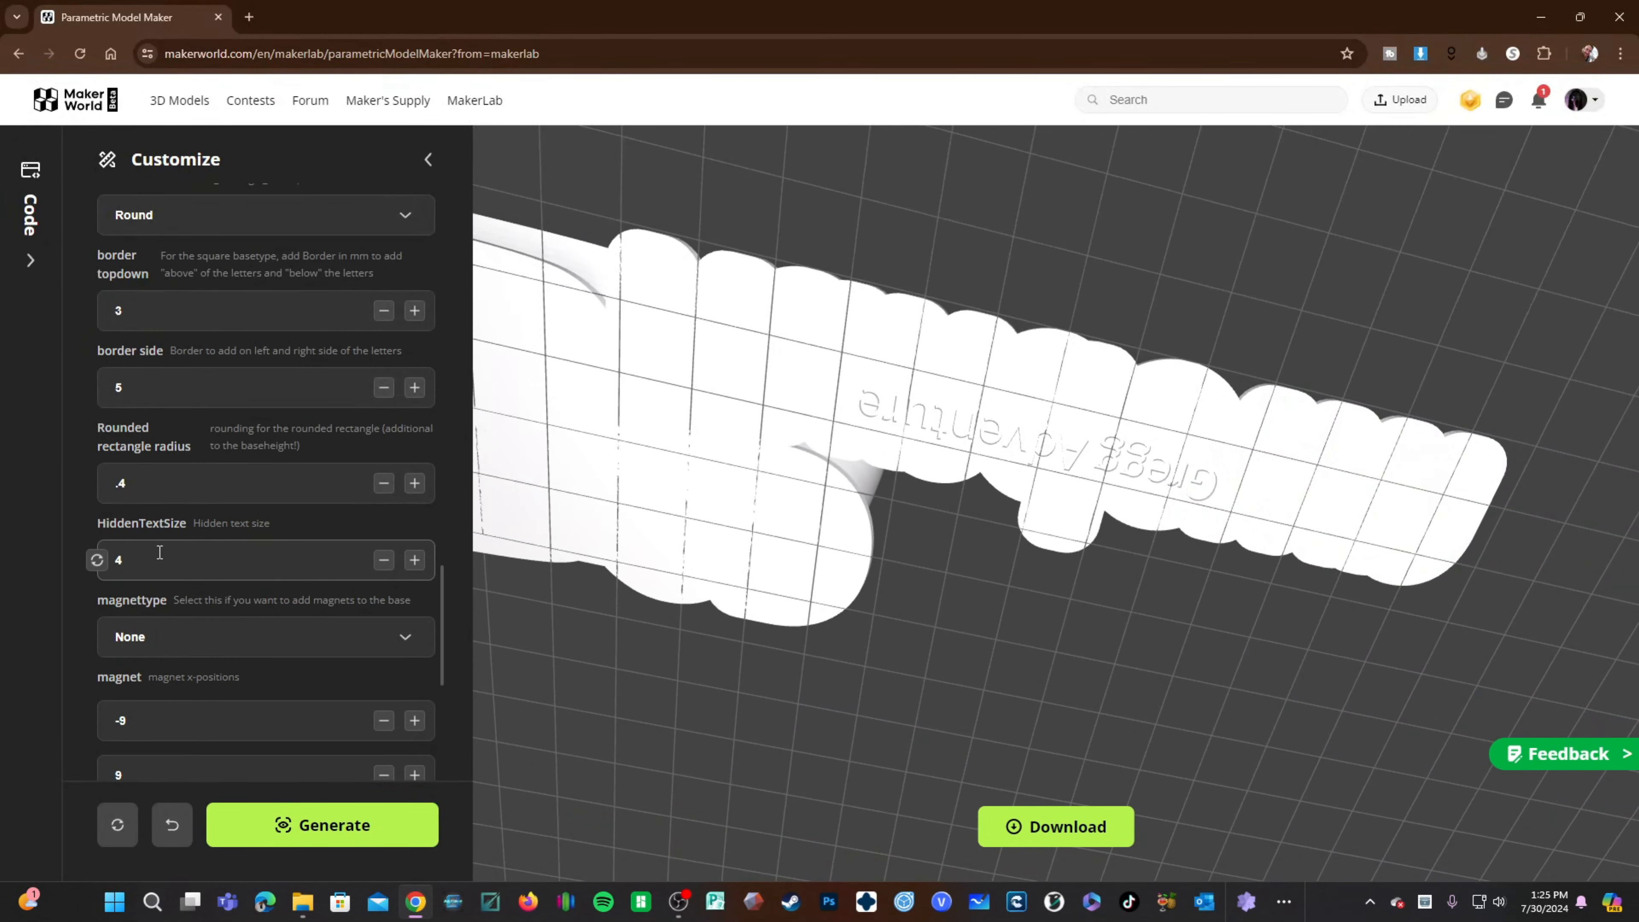
Step: Set the hidden text size to 6 and regenerate the name plate
drag(159, 553, 98, 562)
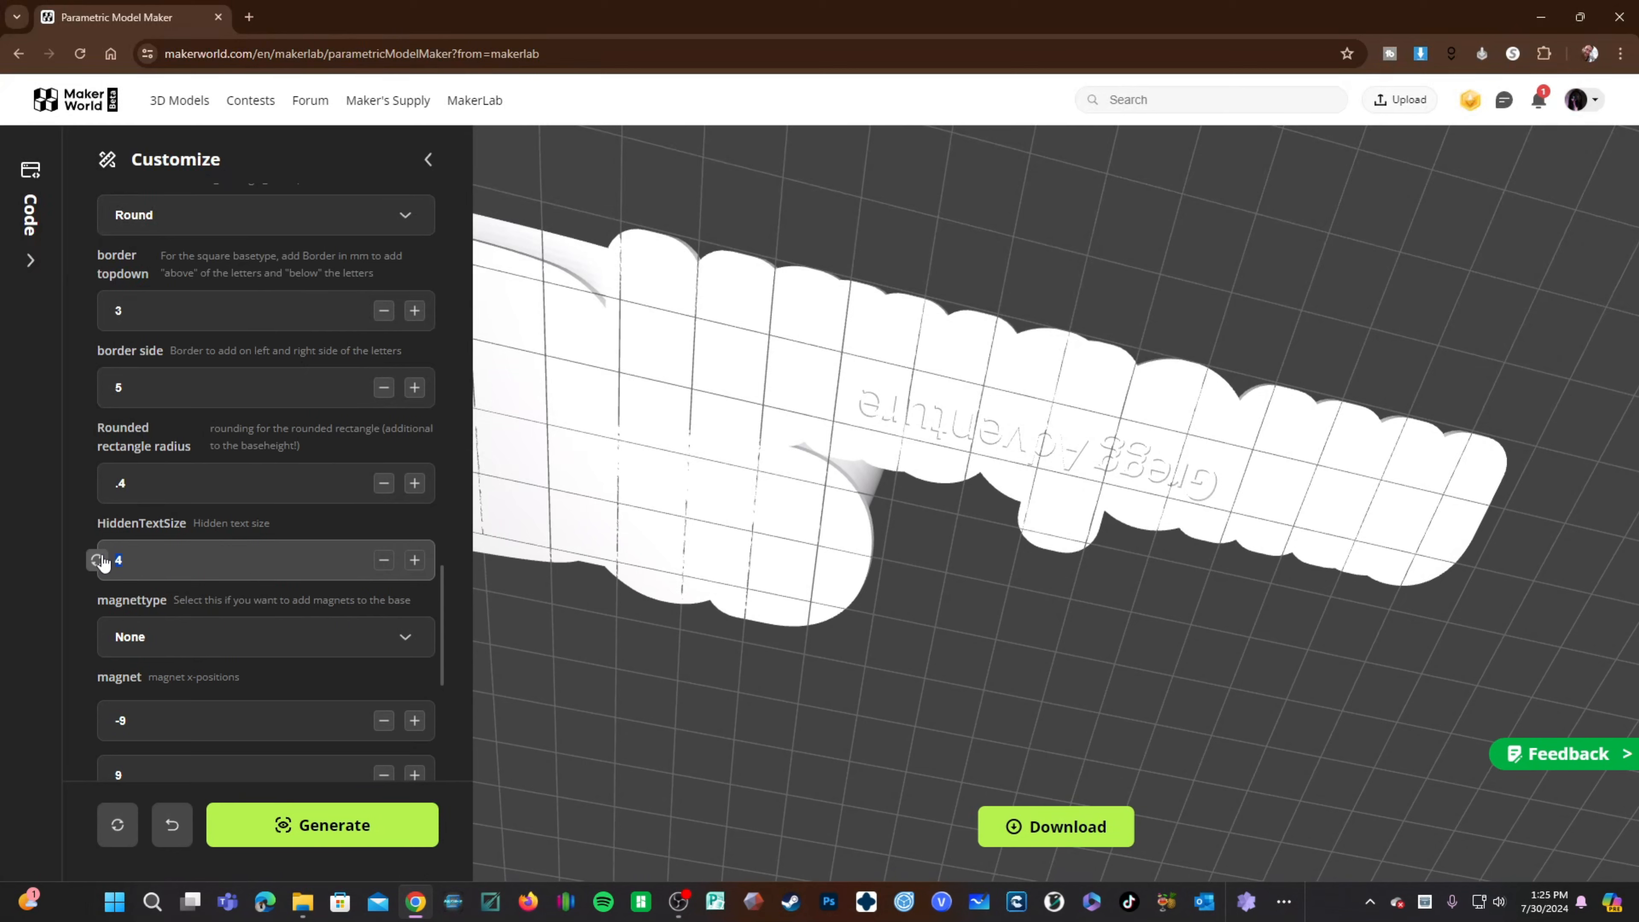
text(6)
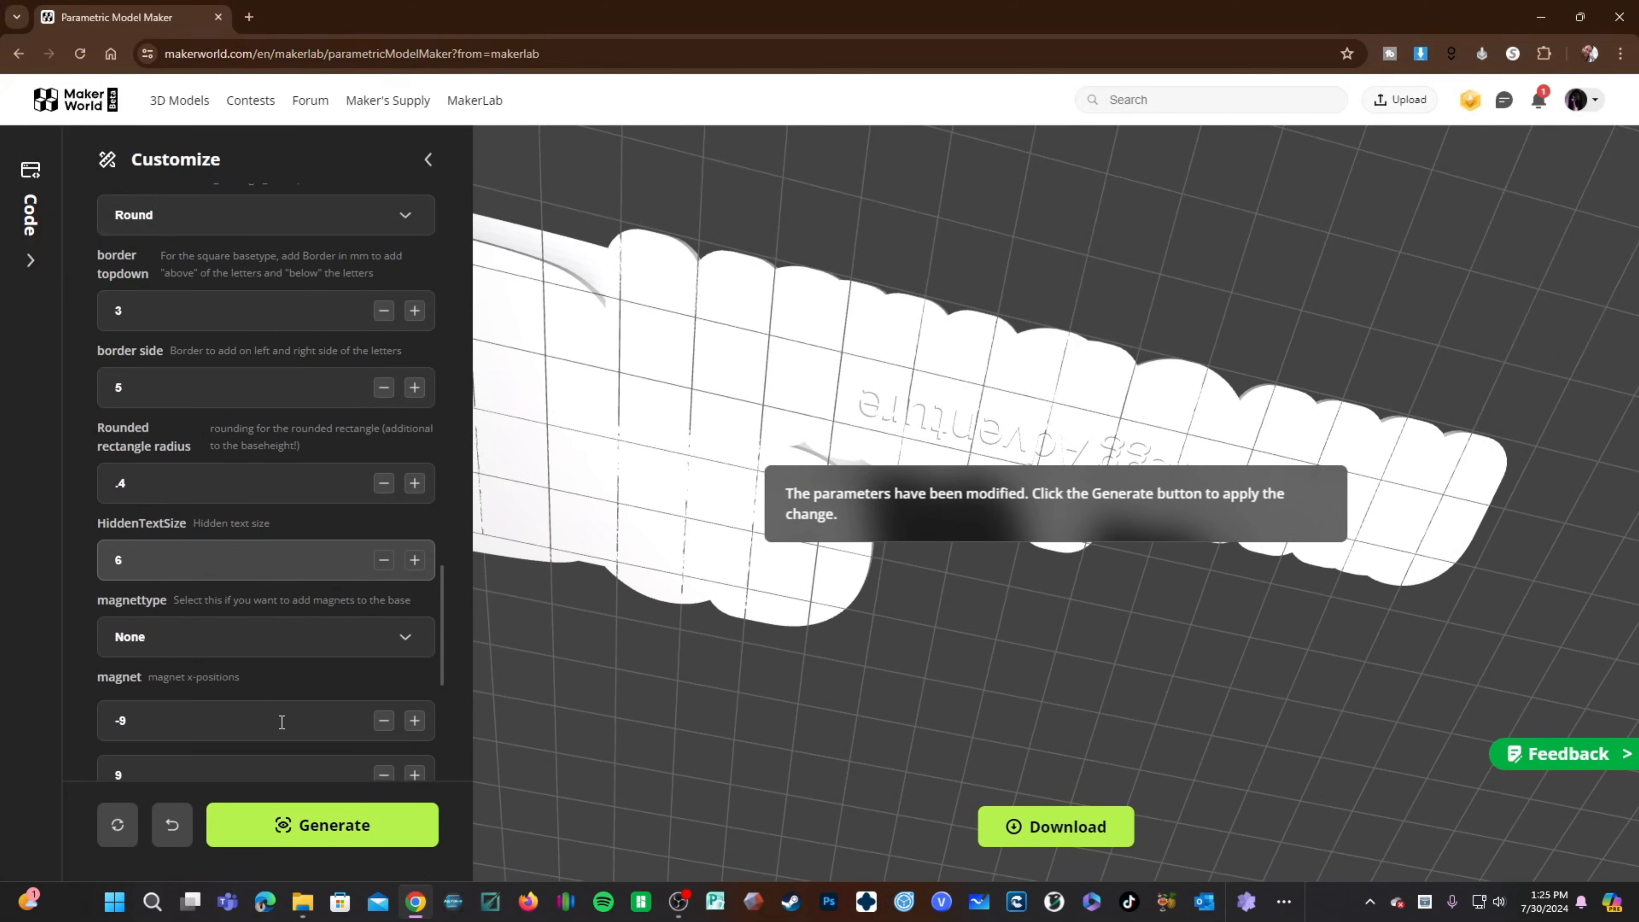
click(323, 830)
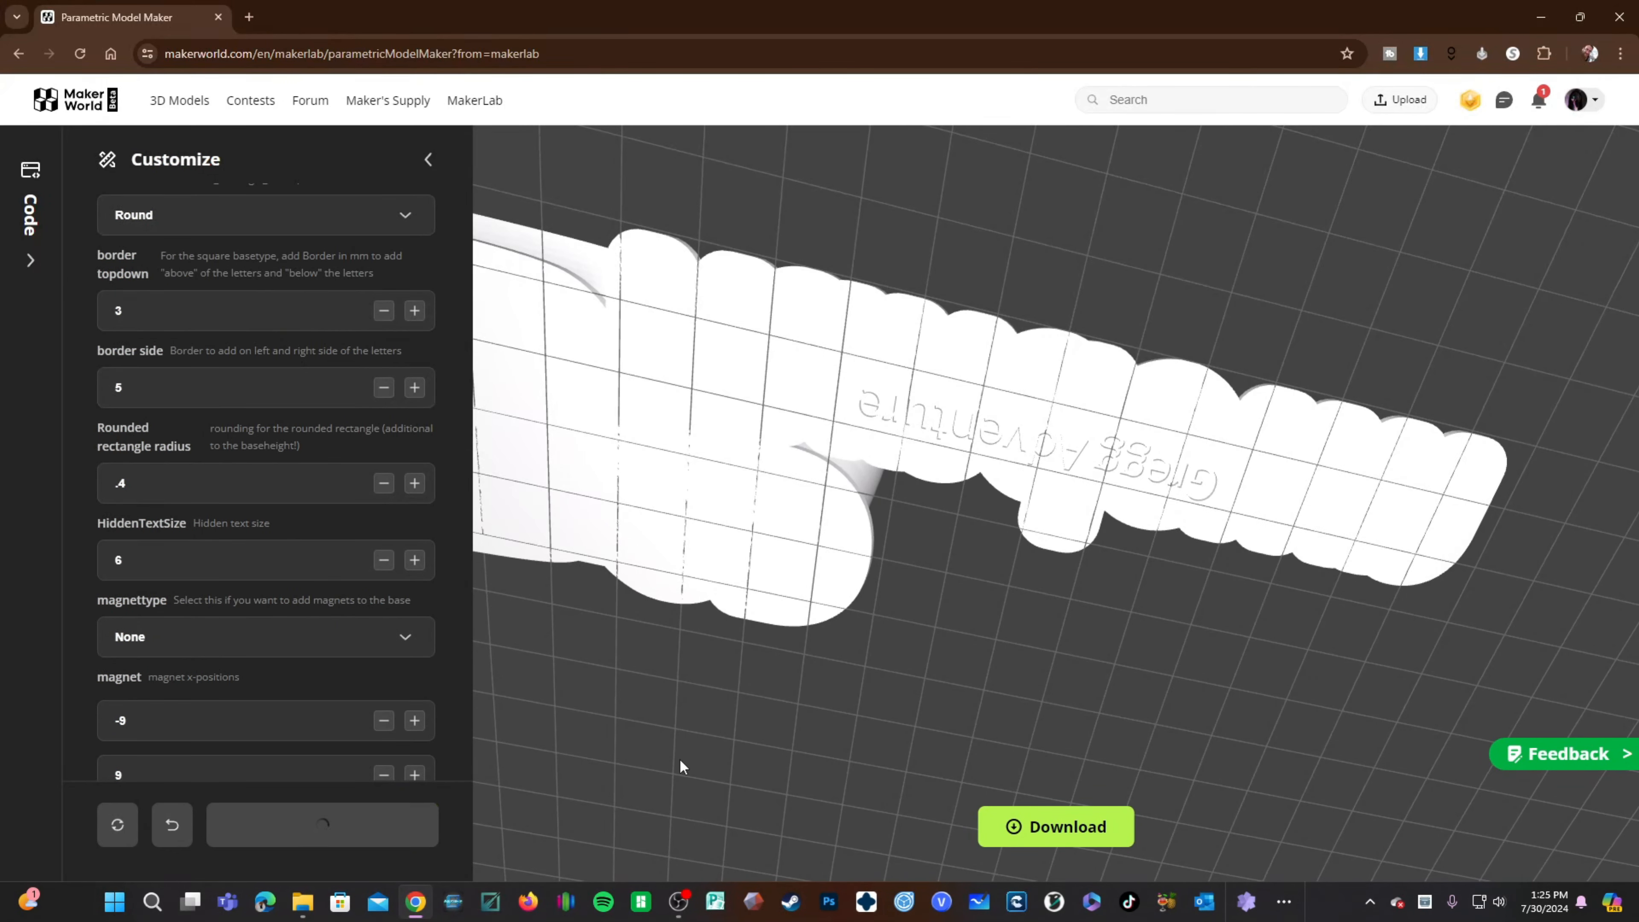